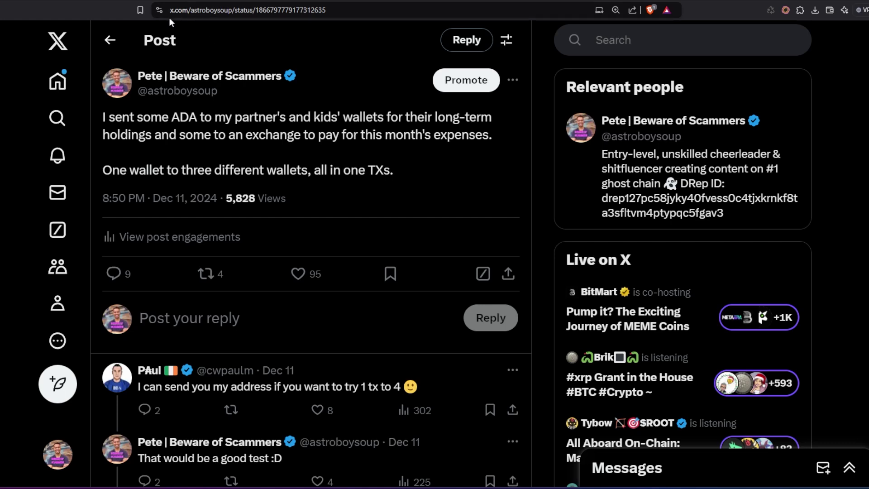
# Go back to the X post asking for Wapuus addresses and scroll through its address replies
pyautogui.scroll(-2, 254, 211)
pyautogui.scroll(-3, 256, 218)
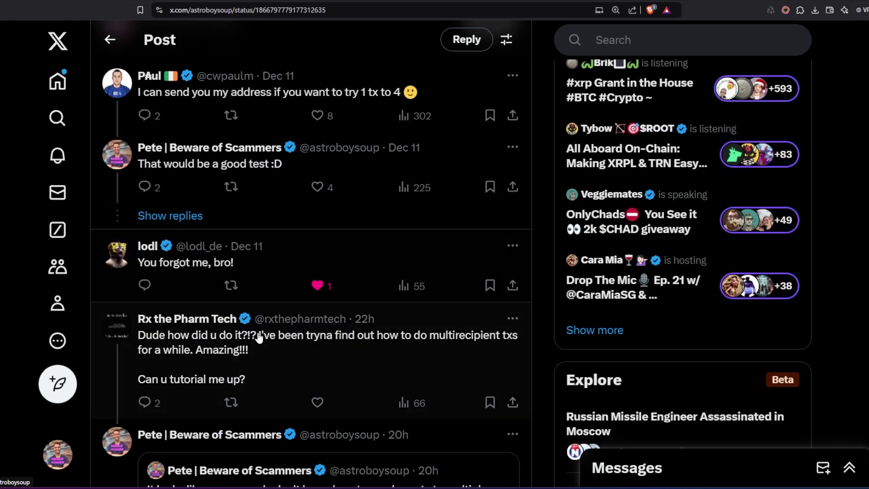
pyautogui.scroll(-1, 258, 334)
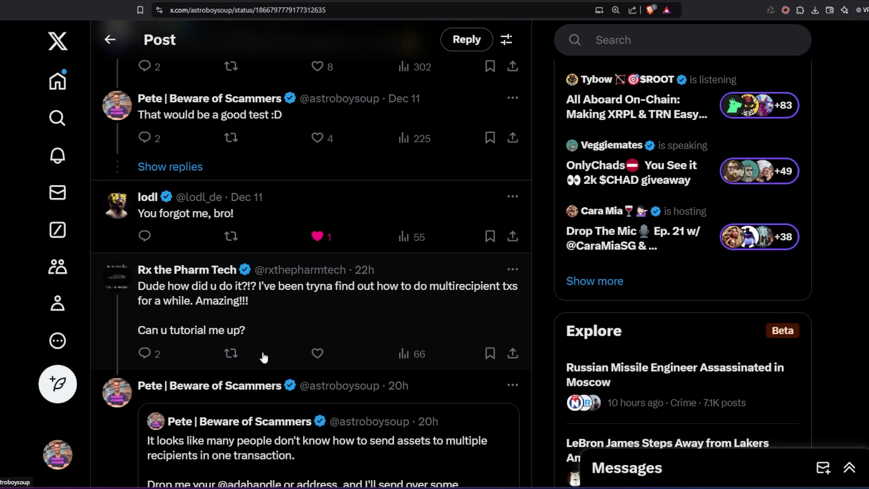
pyautogui.hotkey('alt', 'Left')
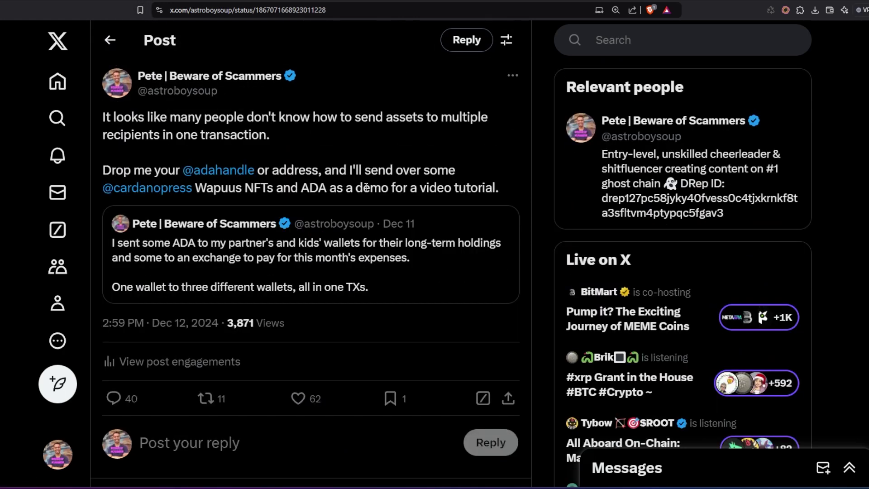
pyautogui.scroll(-5, 366, 188)
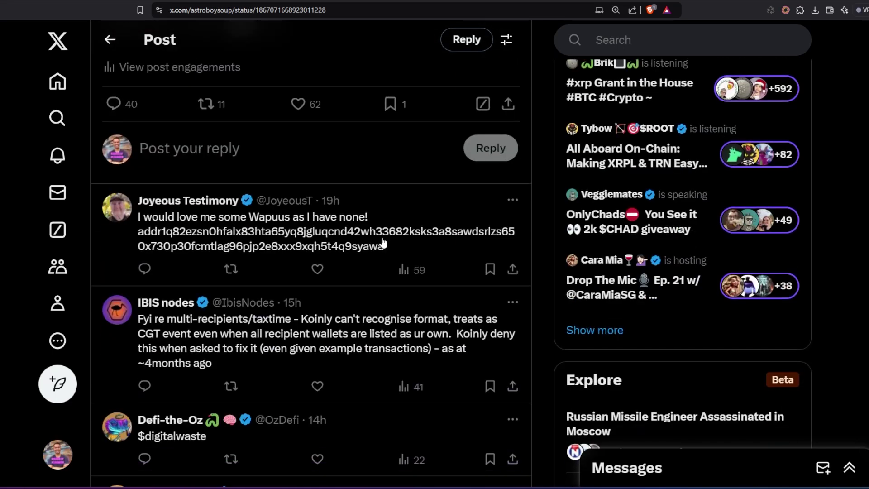
pyautogui.scroll(-3, 380, 264)
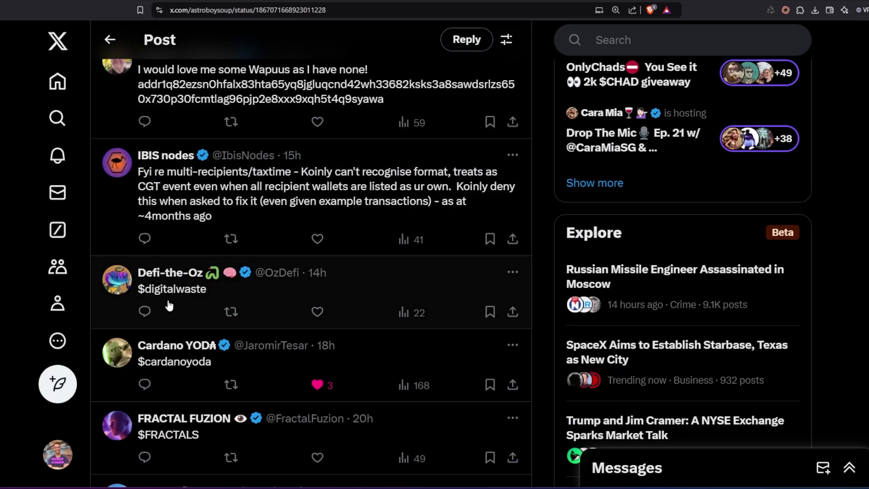
pyautogui.hotkey('ctrl', 'Tab')
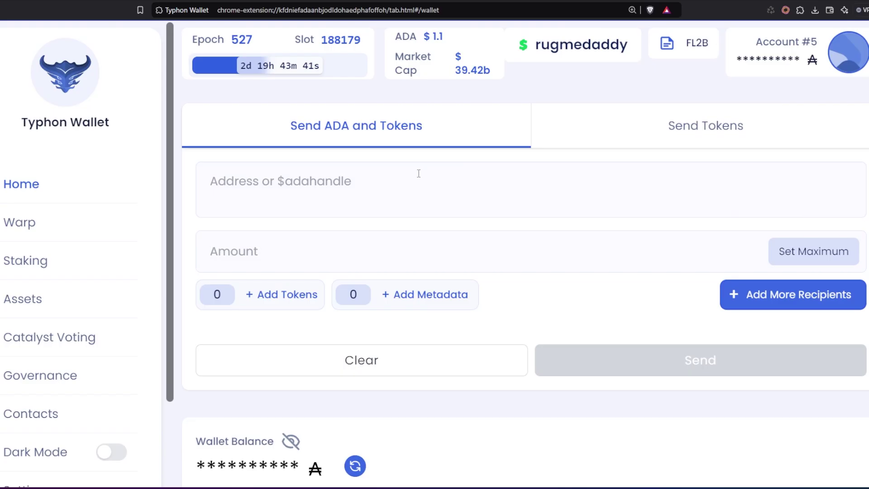
pyautogui.hotkey('ctrl', 'Tab')
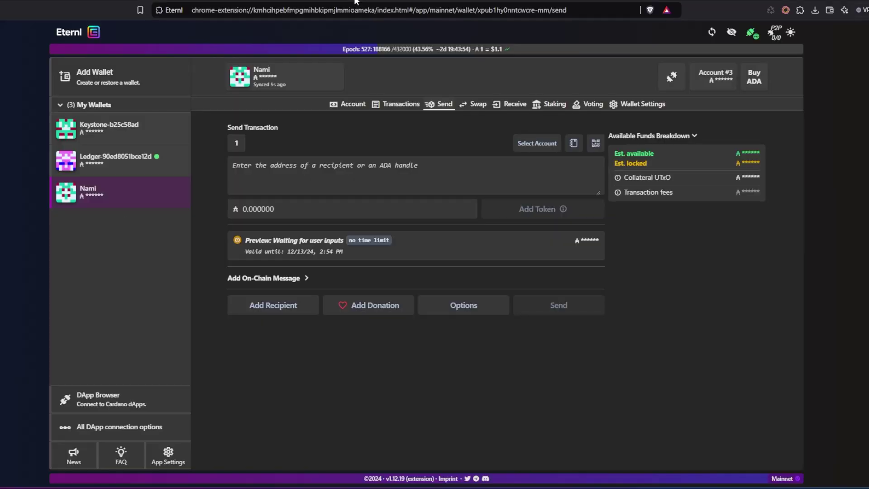
pyautogui.hotkey('ctrl', 'Tab')
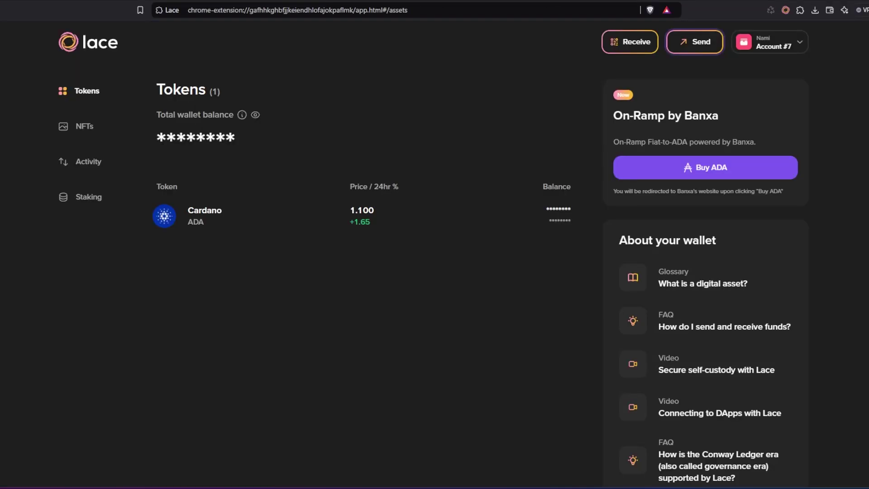
pyautogui.hotkey('ctrl', 'Tab')
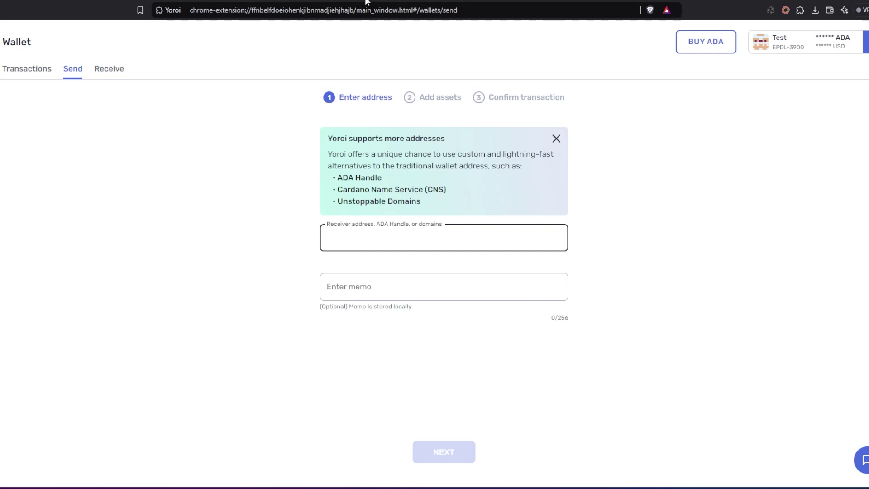
pyautogui.hotkey('ctrl', 'Tab')
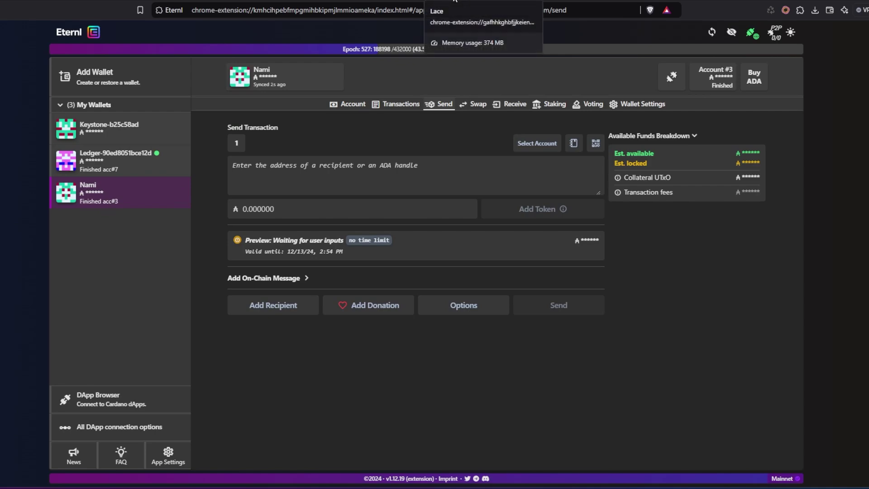
pyautogui.click(591, 2)
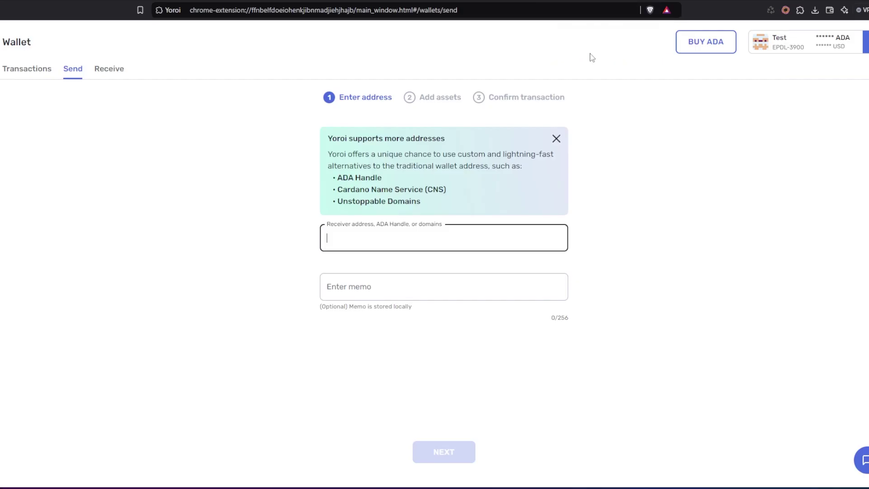
pyautogui.click(439, 0)
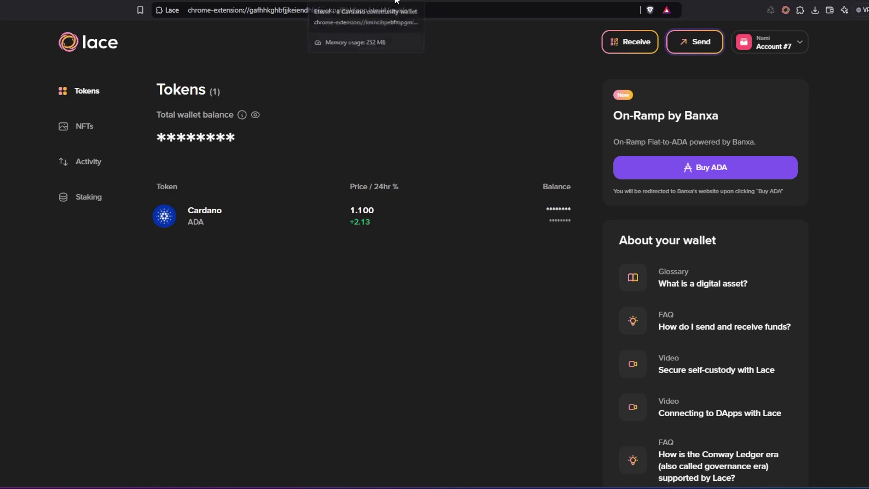
pyautogui.click(311, 1)
pyautogui.click(248, 1)
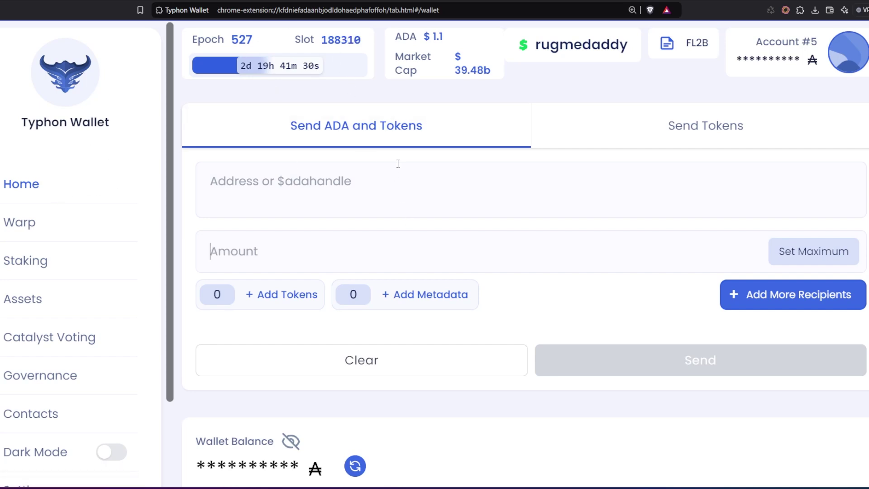
# Search tokens for 'cardanopress' and add CardanoPress Wapuus1 to the payment
pyautogui.click(337, 194)
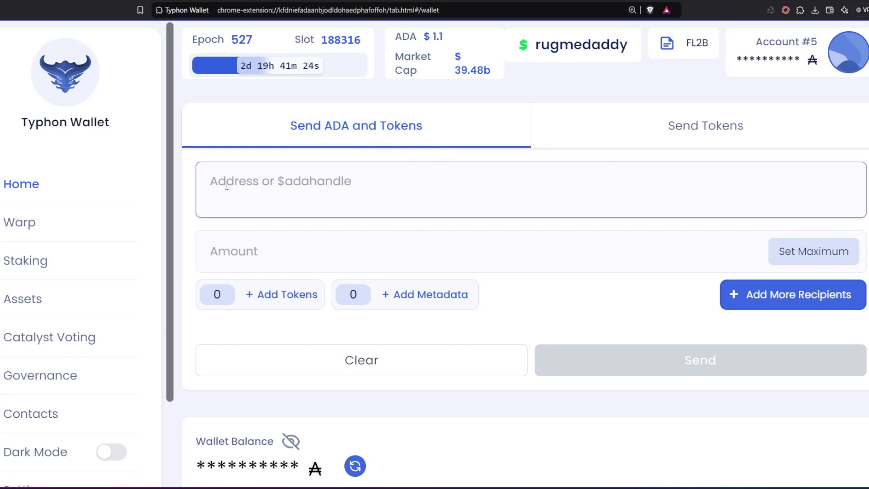
pyautogui.click(319, 253)
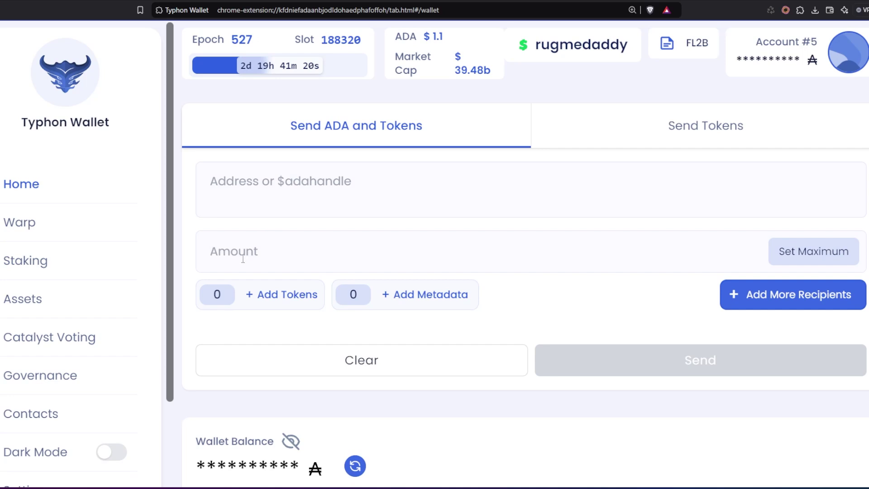
pyautogui.click(249, 299)
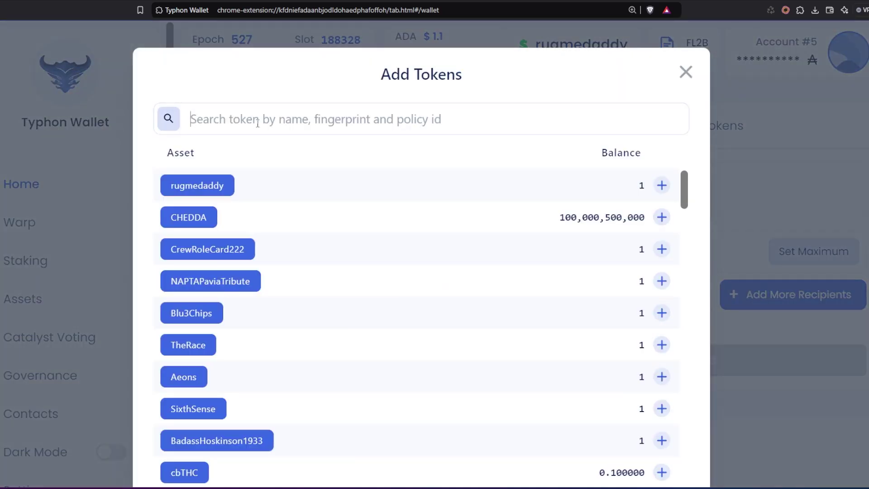
pyautogui.write('cardanopress')
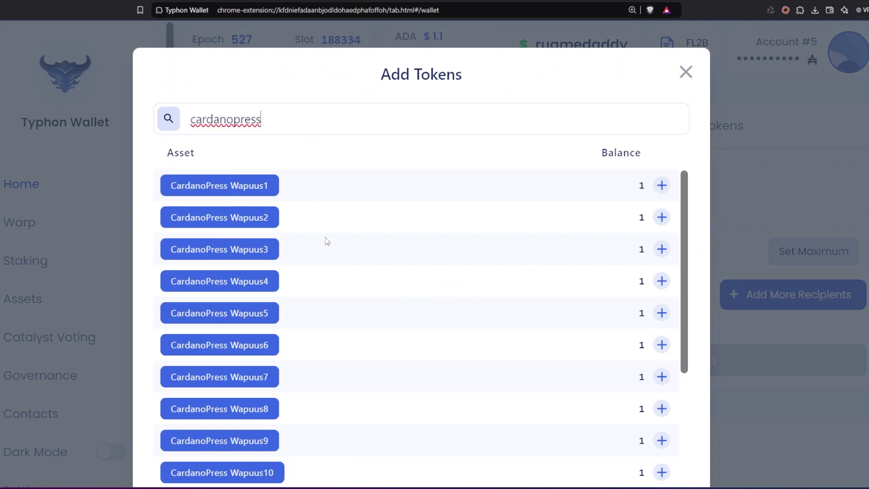
pyautogui.scroll(-5, 320, 330)
pyautogui.scroll(5, 320, 332)
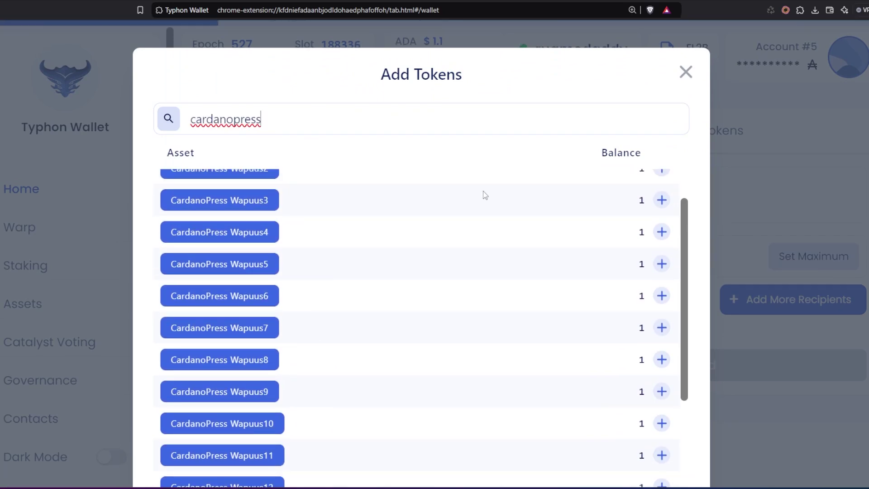
pyautogui.click(662, 186)
pyautogui.click(686, 72)
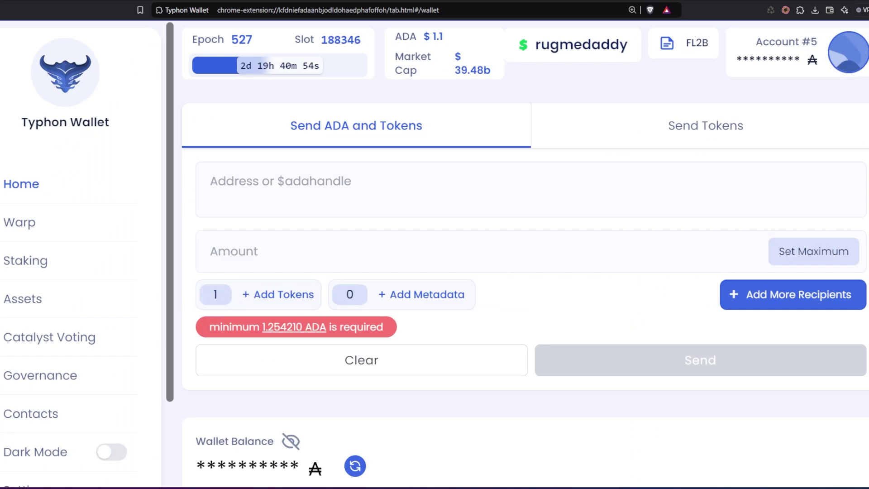
pyautogui.hotkey('ctrl', 'Tab')
# Copy the wallet address from the X reply
pyautogui.scroll(-6, 206, 284)
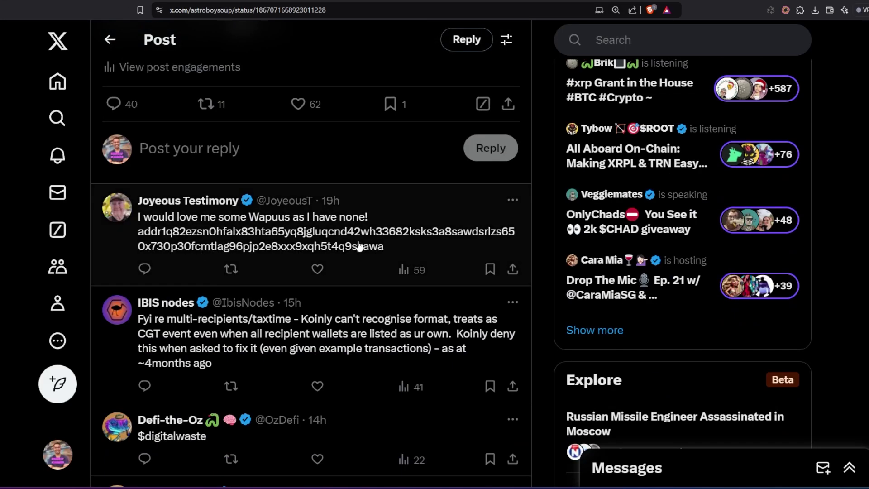
pyautogui.moveTo(392, 249); pyautogui.dragTo(136, 241)
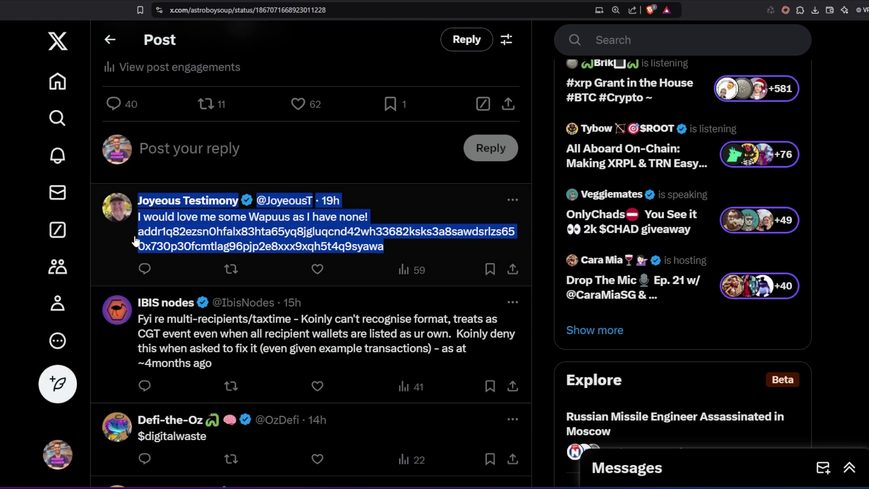
pyautogui.click(408, 253)
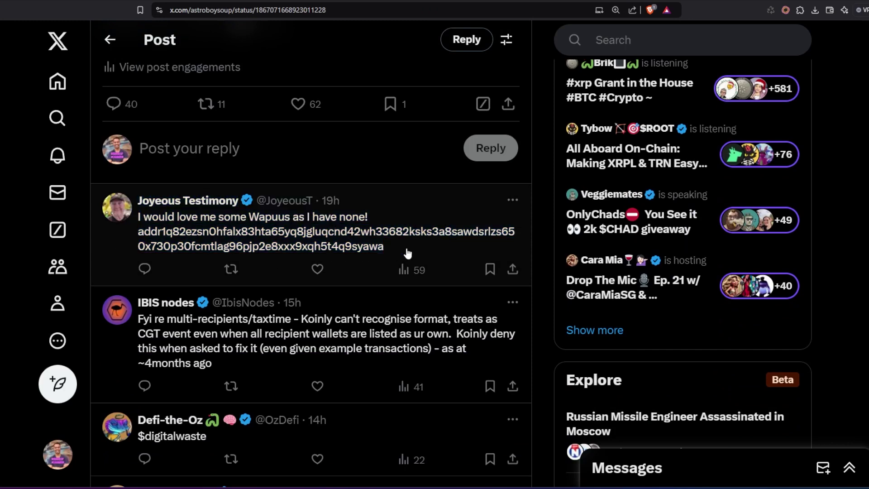
pyautogui.moveTo(408, 254); pyautogui.dragTo(145, 238)
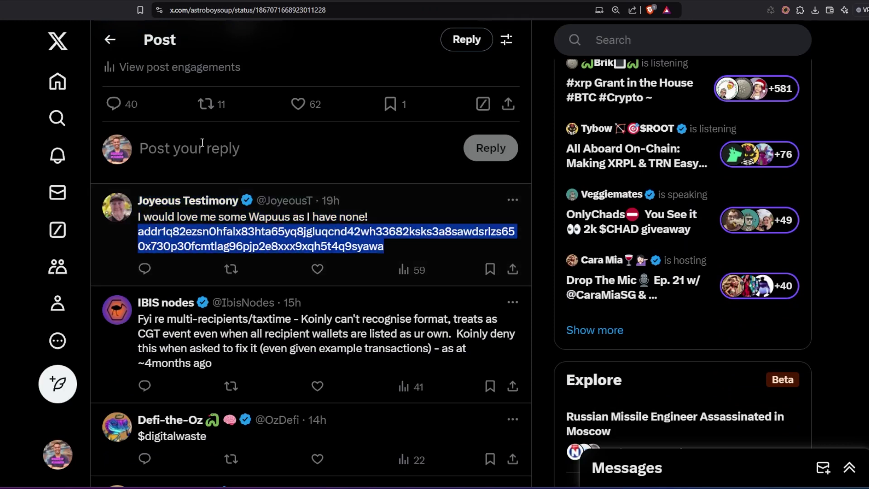
pyautogui.hotkey('ctrl', 'c')
# Paste the address as recipient and fill the Amount with the 1.254210 ADA minimum
pyautogui.hotkey('ctrl', 'Tab')
pyautogui.click(284, 177)
pyautogui.hotkey('ctrl', 'v')
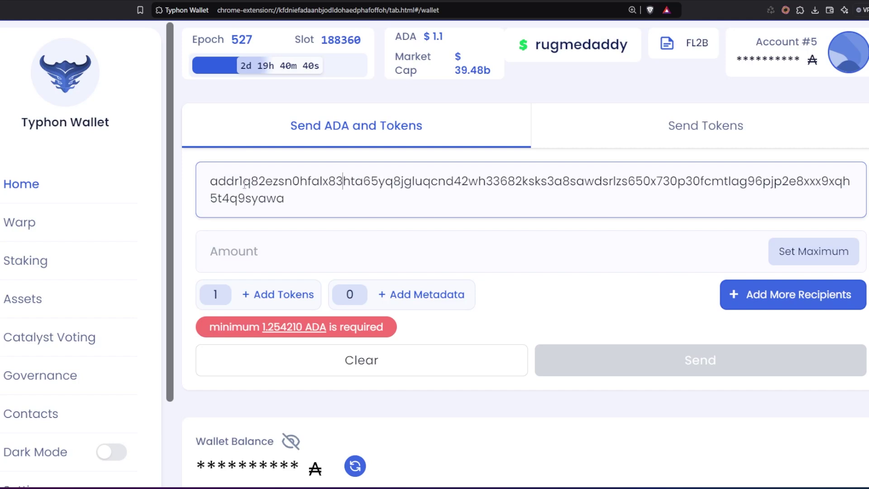
pyautogui.click(274, 327)
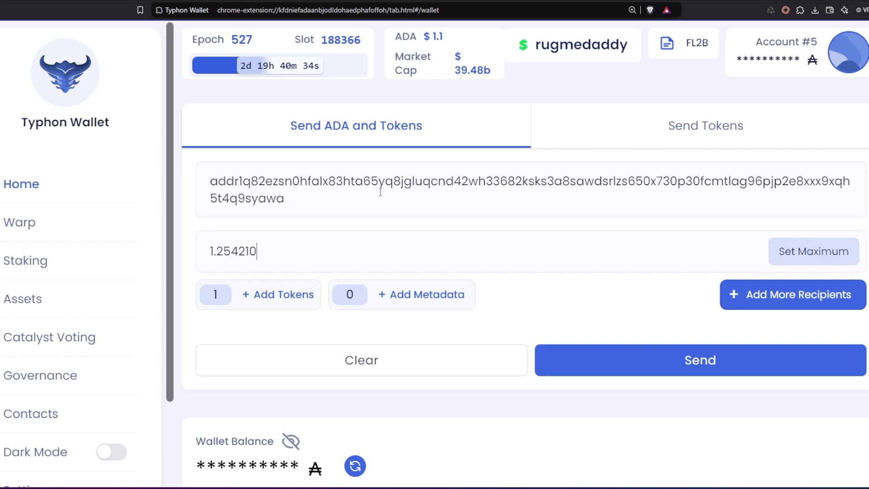
pyautogui.scroll(-2, 322, 312)
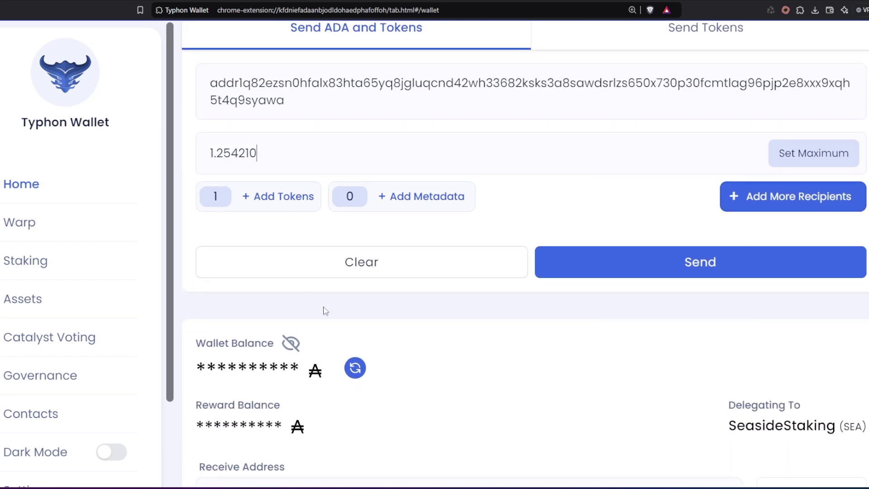
pyautogui.scroll(2, 322, 310)
# Turn the payment into a multi transaction and add a second recipient
pyautogui.click(759, 299)
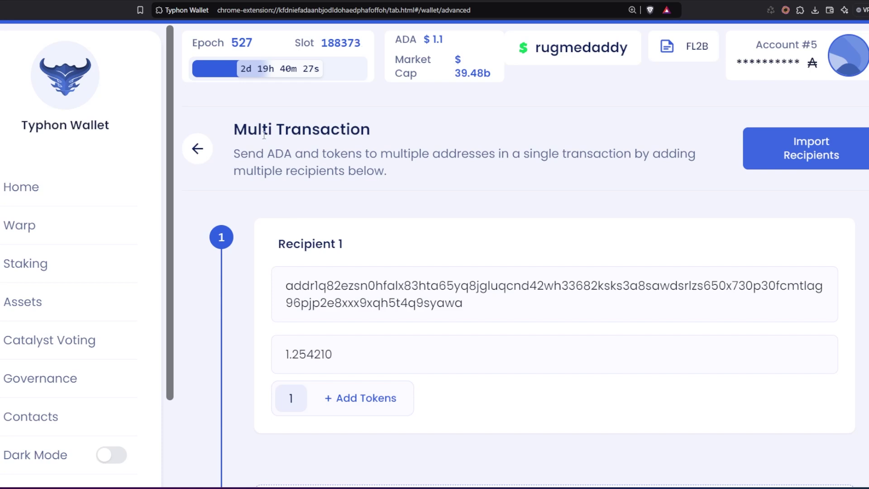
pyautogui.scroll(-2, 344, 160)
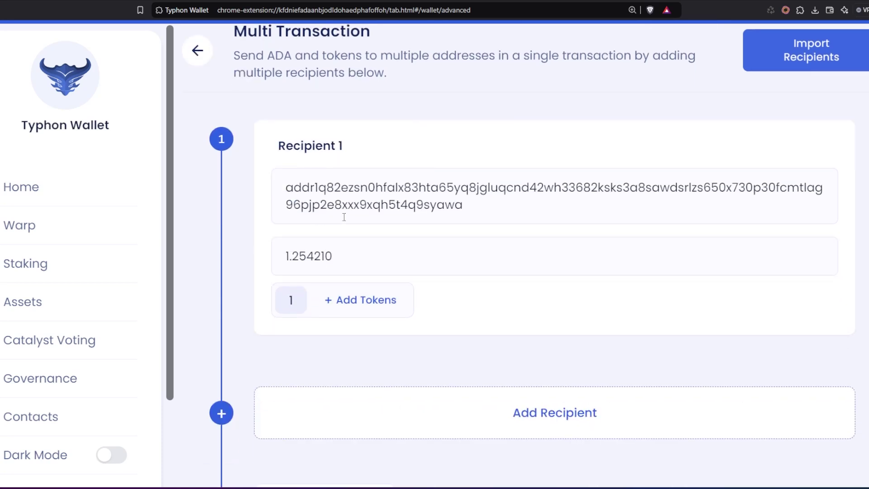
pyautogui.scroll(-2, 344, 218)
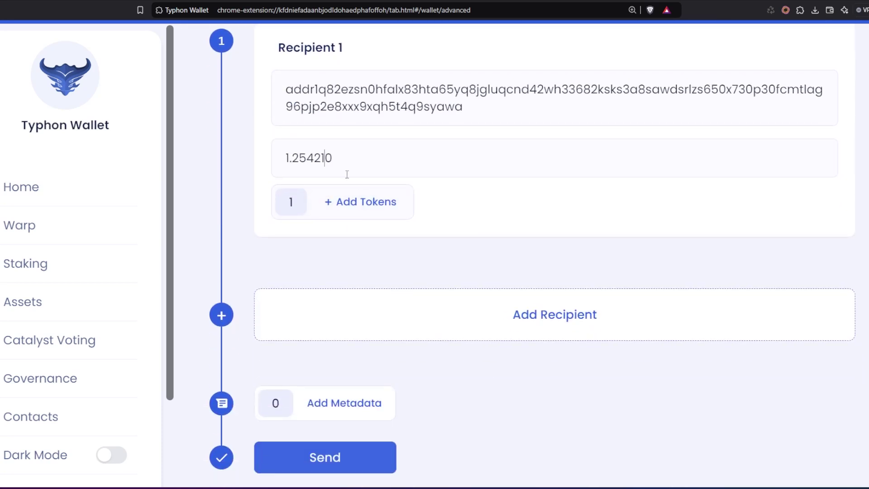
pyautogui.click(541, 319)
# Copy a replier's handle from the X thread and paste it as Recipient 2's address
pyautogui.click(130, 2)
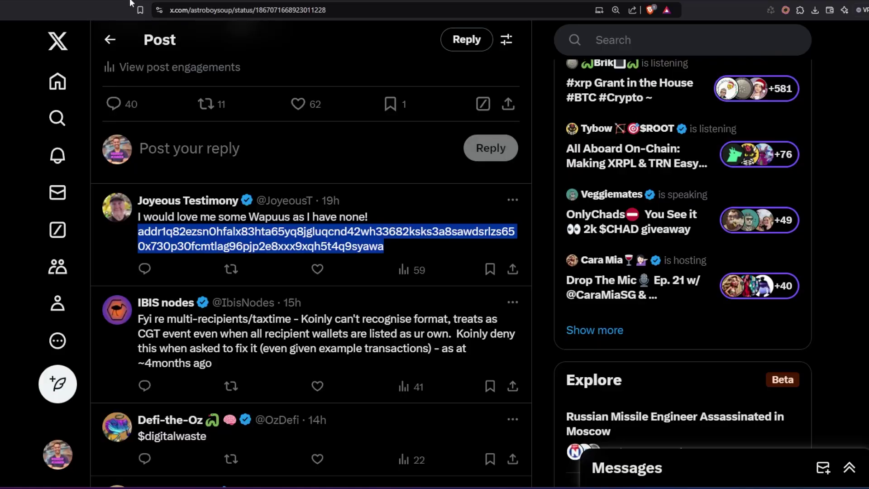
pyautogui.scroll(-4, 195, 249)
pyautogui.moveTo(207, 241); pyautogui.dragTo(166, 247)
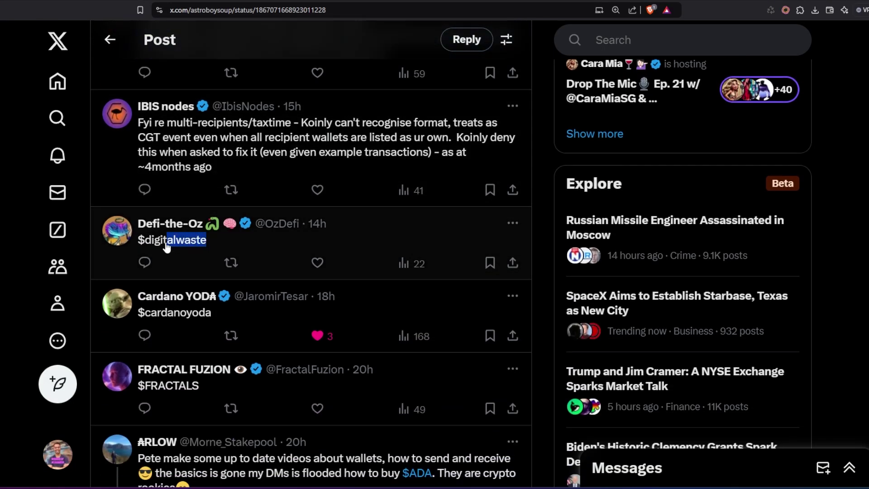
pyautogui.scroll(-1, 167, 247)
pyautogui.moveTo(207, 190); pyautogui.dragTo(139, 192)
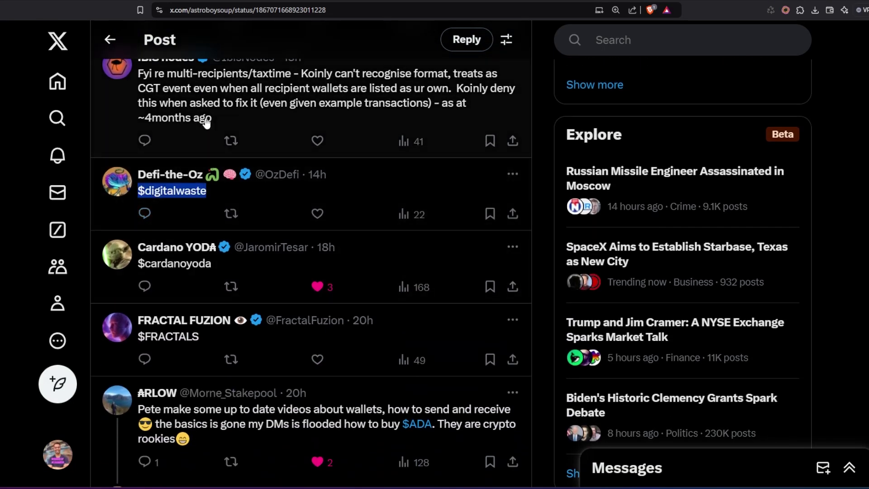
pyautogui.hotkey('ctrl', 'c')
pyautogui.click(226, 4)
pyautogui.click(384, 312)
pyautogui.hotkey('ctrl', 'v')
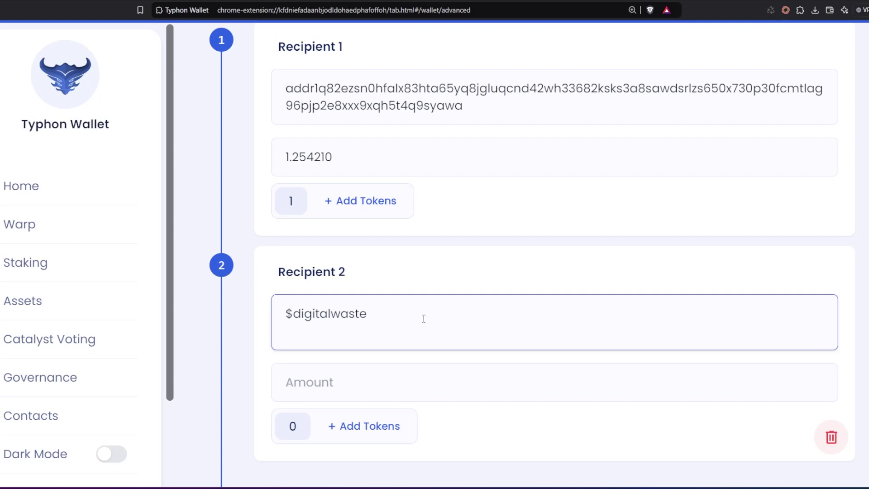
pyautogui.click(289, 433)
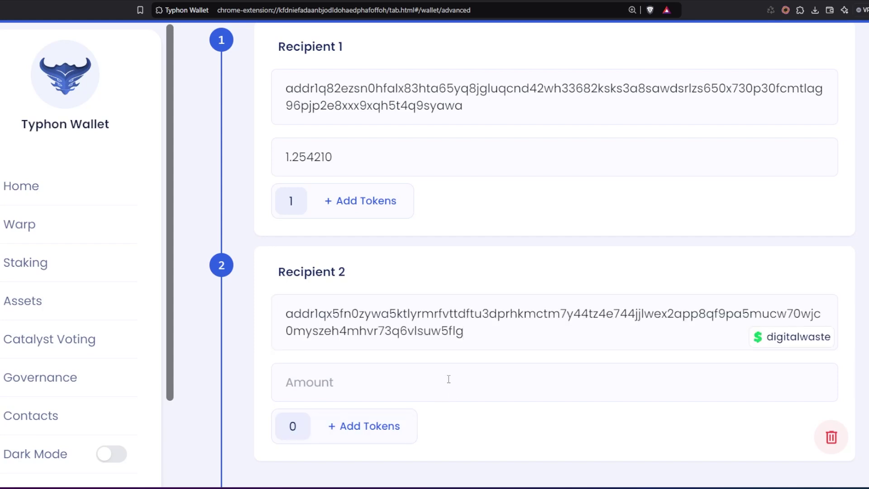
# Attach a CardanoPress Wapuus NFT to Recipient 2 via a 'cardanopre' token search
pyautogui.click(342, 430)
pyautogui.write('cardanopre')
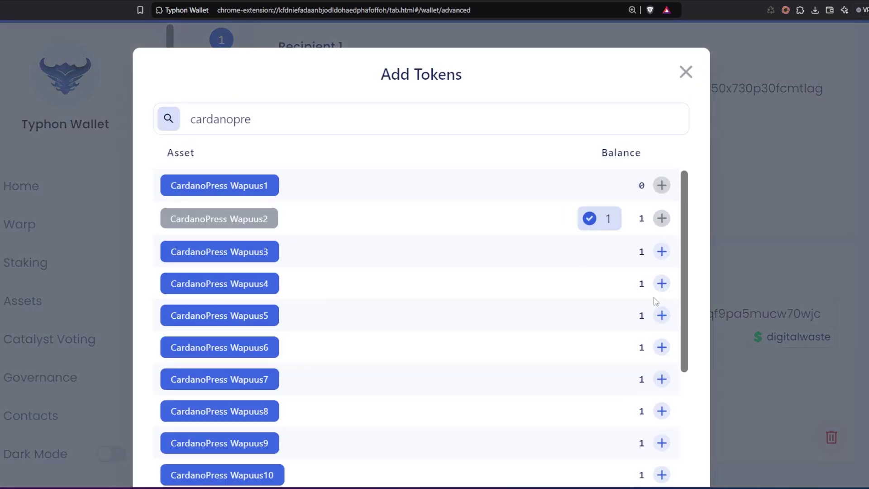
pyautogui.scroll(-6, 553, 343)
pyautogui.press('Escape')
pyautogui.scroll(-3, 355, 342)
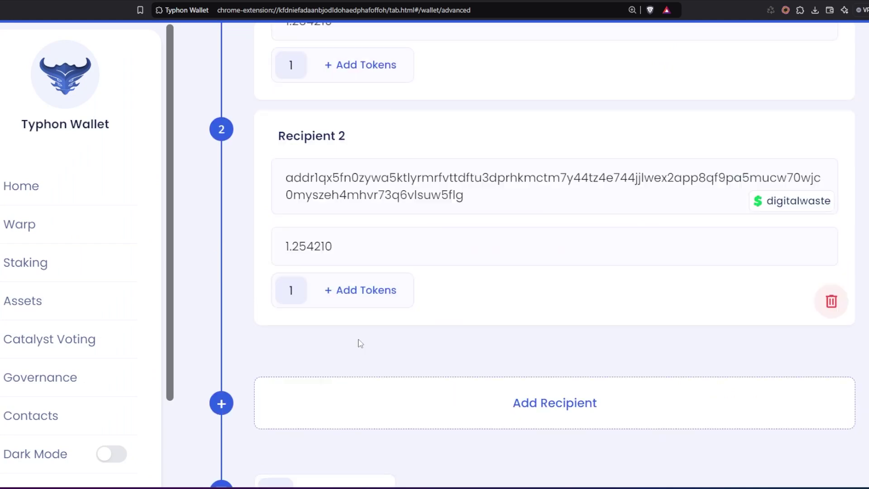
pyautogui.scroll(1, 407, 197)
pyautogui.scroll(1, 407, 199)
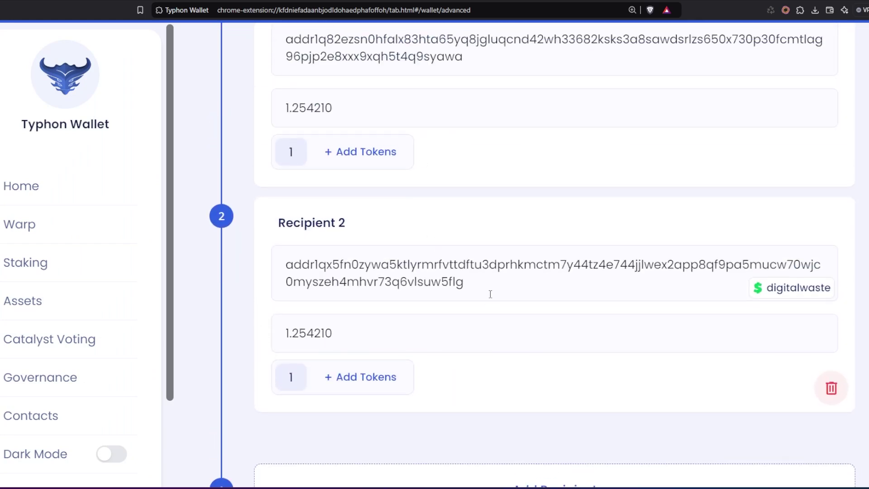
pyautogui.scroll(4, 530, 267)
pyautogui.scroll(-5, 529, 268)
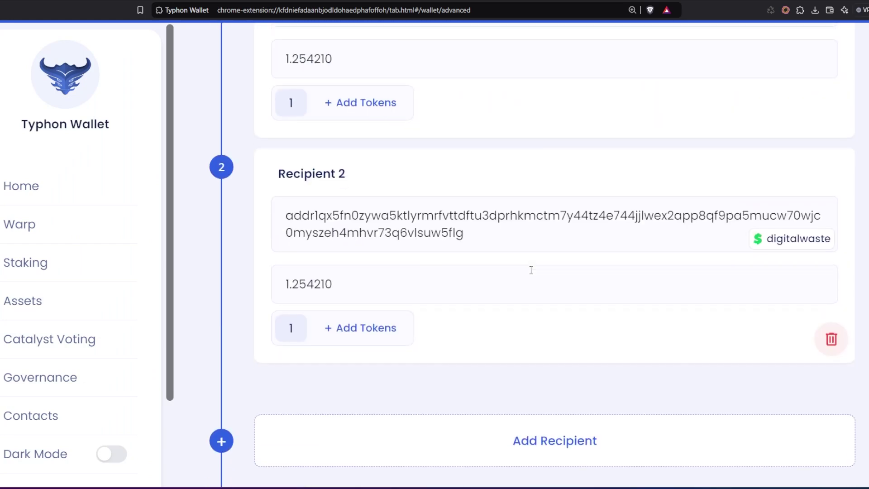
pyautogui.scroll(-4, 424, 213)
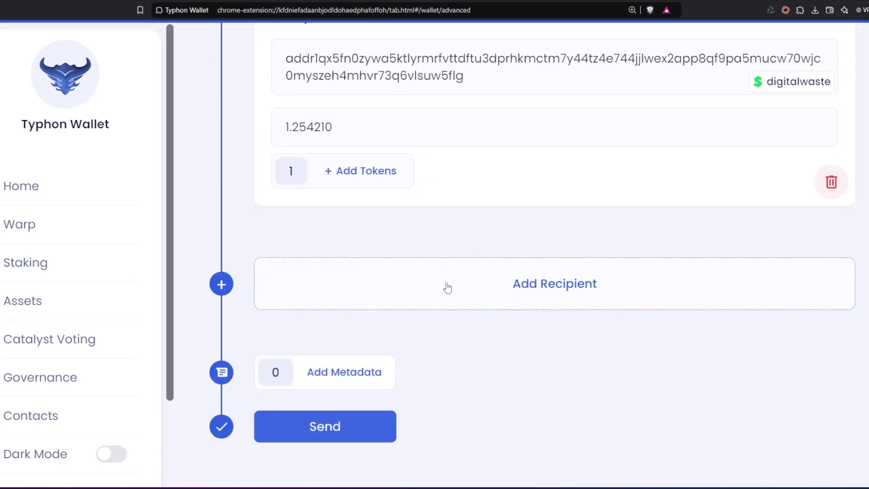
# Add the remaining recipients, starting with $cardanoyoda, ending with CardanoPress Wapuus21 on Recipient 20
pyautogui.click(481, 305)
pyautogui.write('$cardanoyoda')
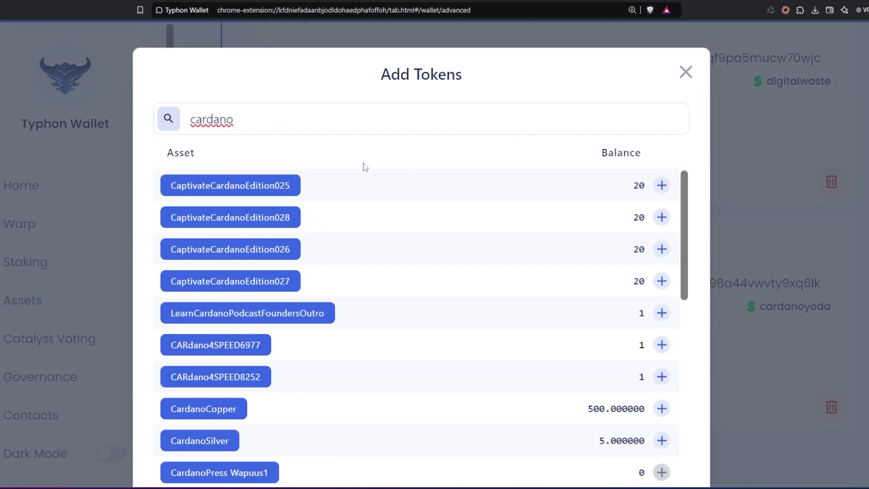
pyautogui.scroll(-10, 552, 423)
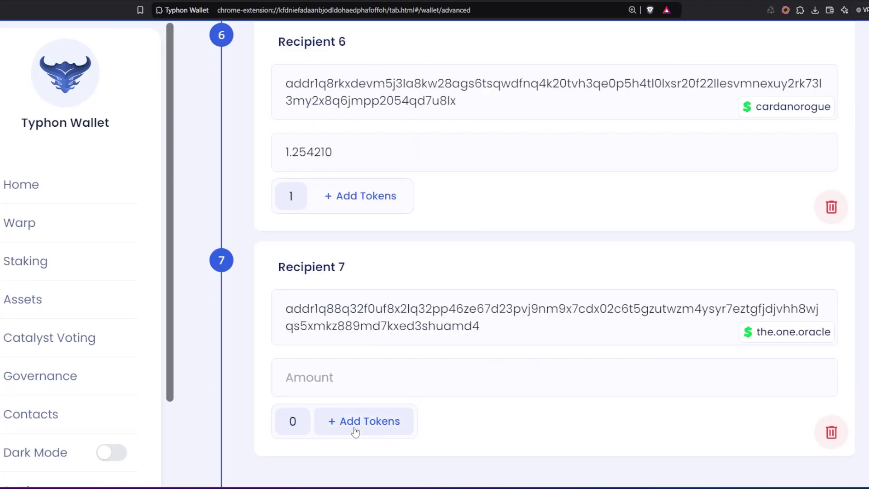
pyautogui.click(355, 430)
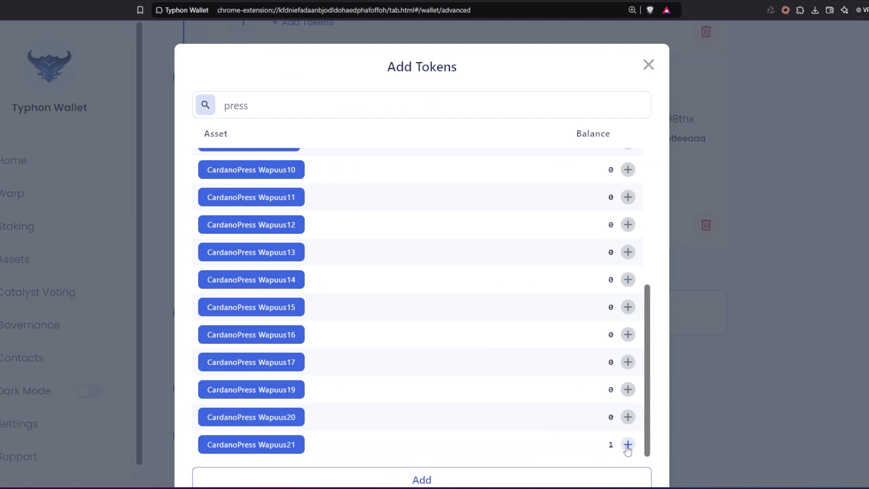
pyautogui.click(627, 446)
pyautogui.click(449, 475)
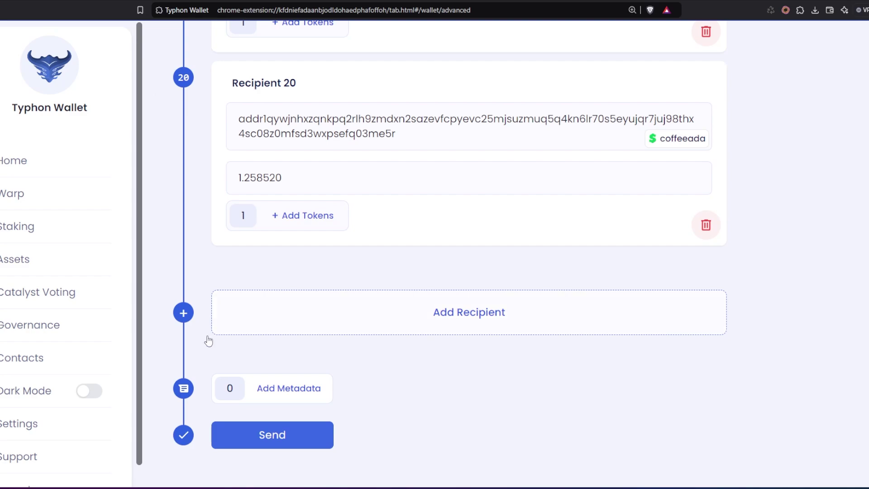
# Add a metadata entry with Label 1 and Value 'multi recipient example'
pyautogui.click(288, 394)
pyautogui.click(269, 261)
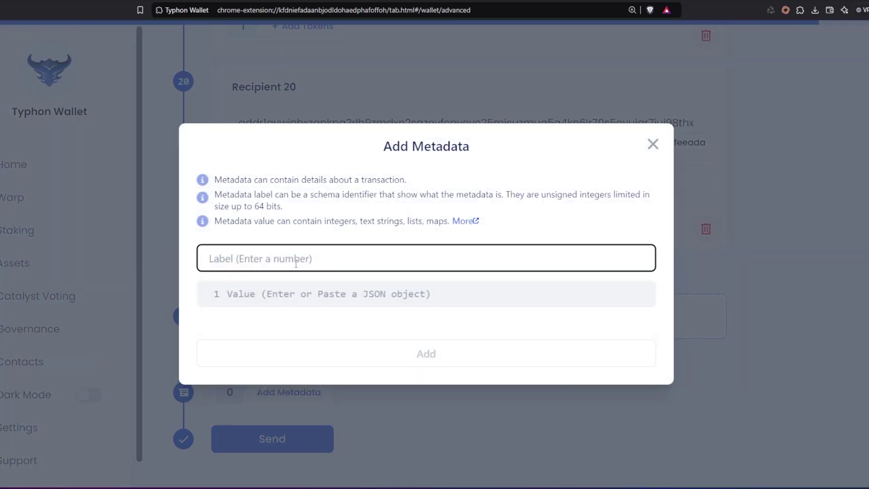
pyautogui.write('1')
pyautogui.click(342, 295)
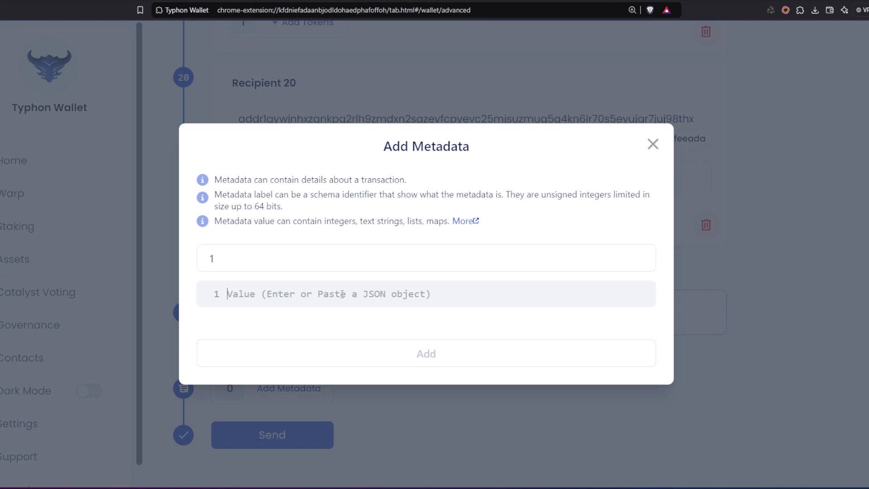
pyautogui.write('multi recipient example')
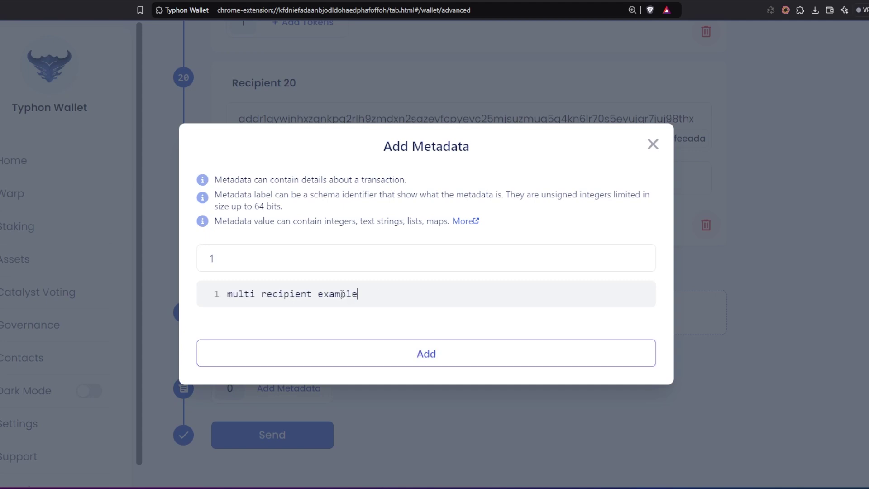
pyautogui.click(426, 365)
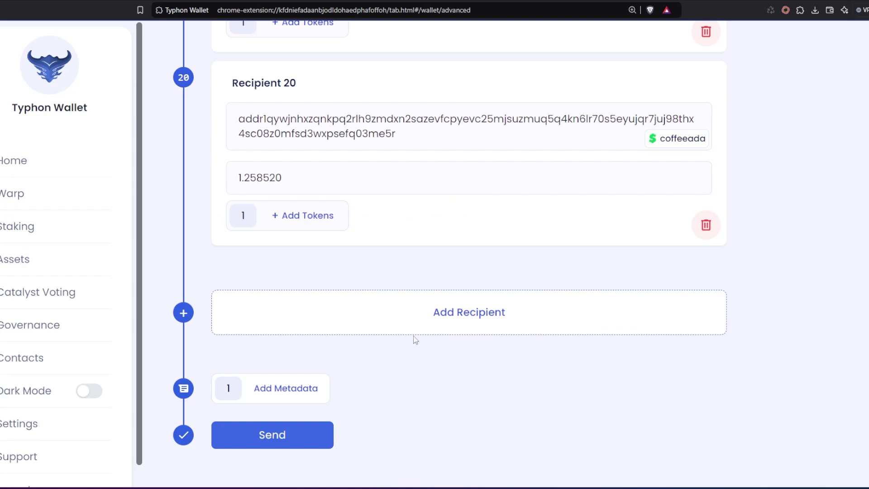
pyautogui.scroll(12, 416, 339)
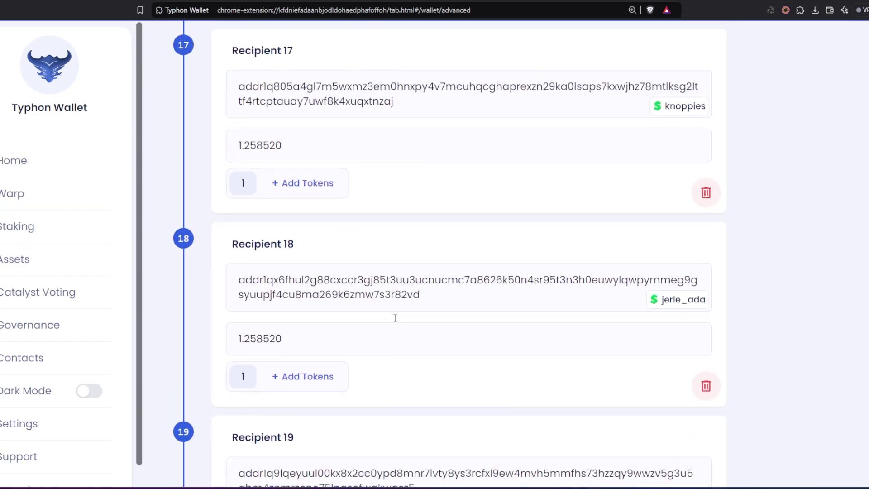
pyautogui.scroll(20, 396, 318)
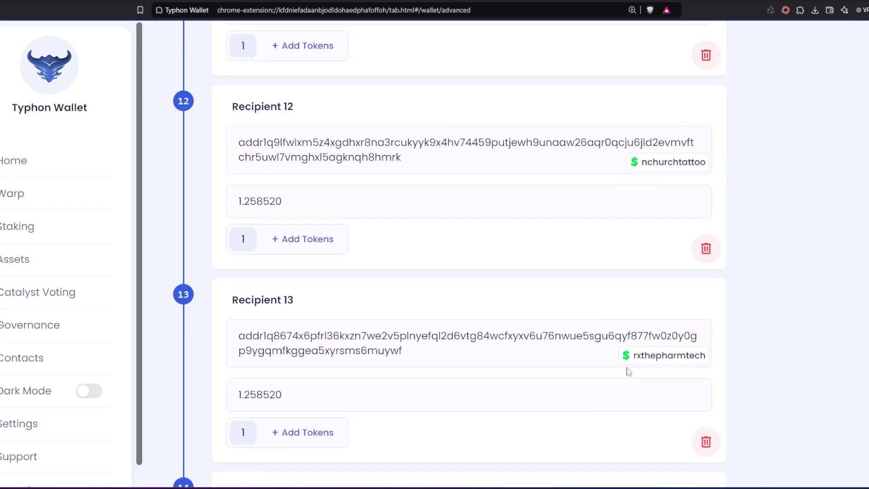
pyautogui.scroll(20, 628, 371)
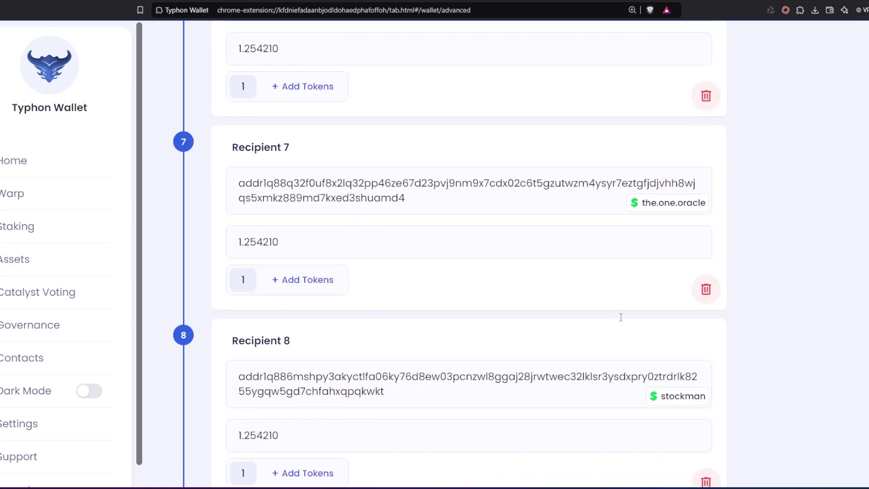
pyautogui.scroll(20, 621, 316)
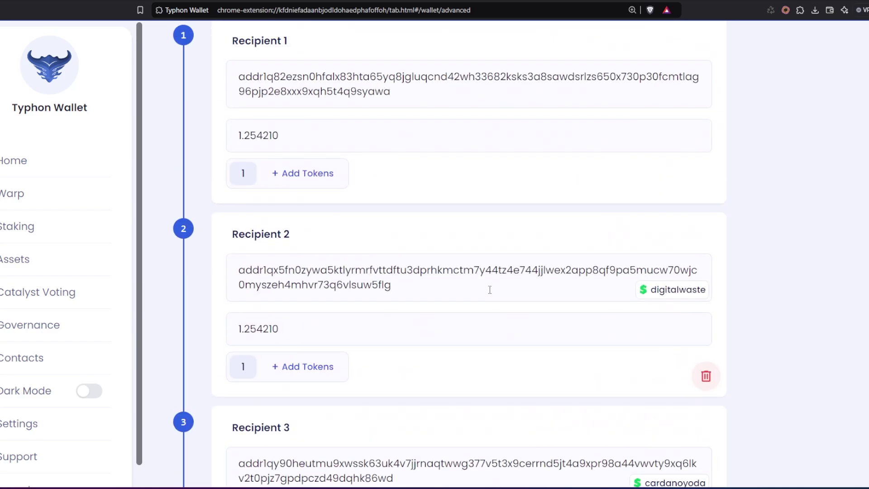
pyautogui.scroll(4, 490, 290)
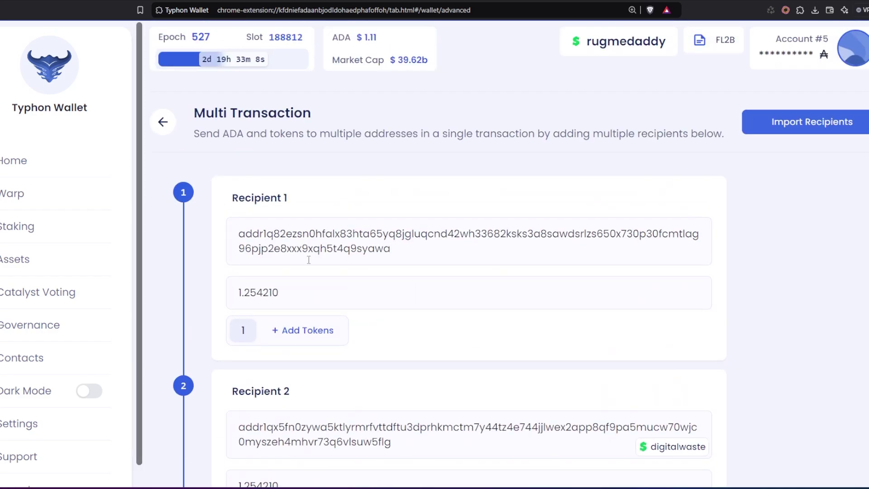
pyautogui.scroll(-2, 277, 261)
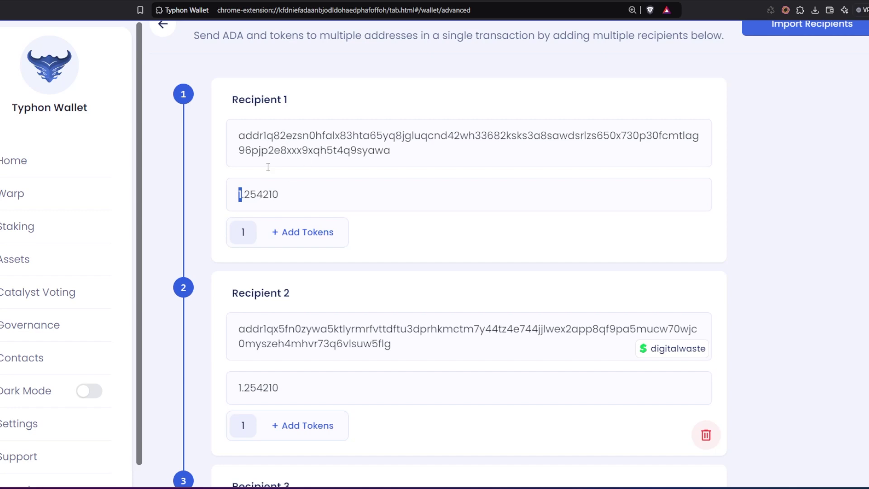
pyautogui.scroll(2, 329, 175)
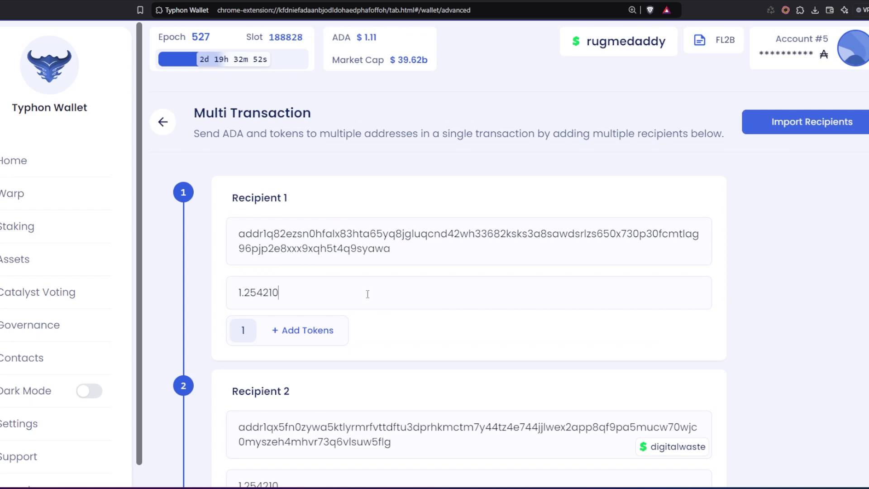
# Open the first recipient's token list and close it without adding anything
pyautogui.scroll(-3, 334, 233)
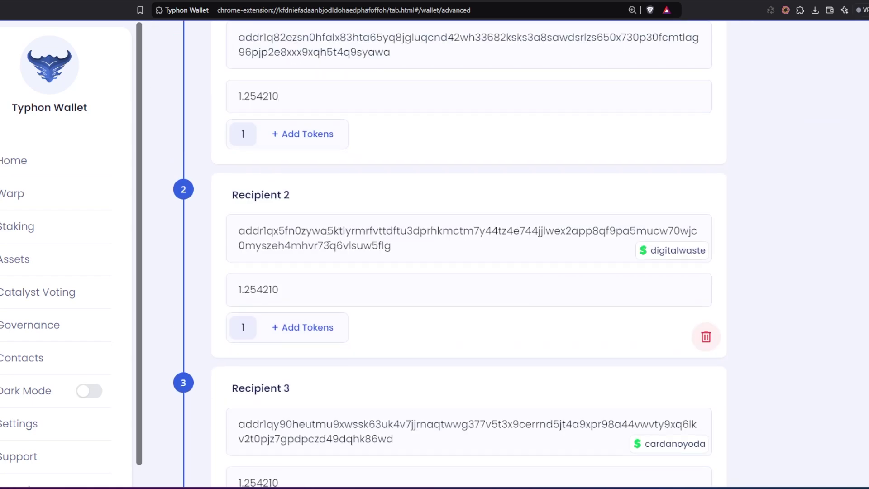
pyautogui.click(302, 136)
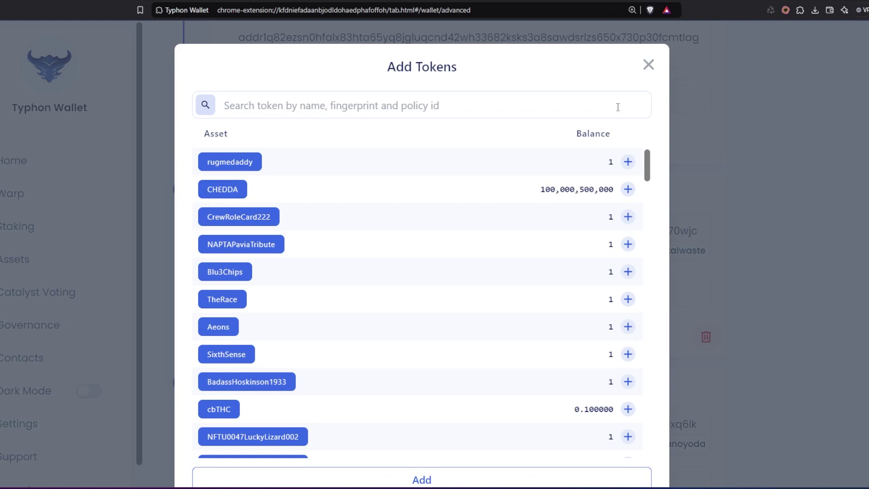
pyautogui.click(648, 65)
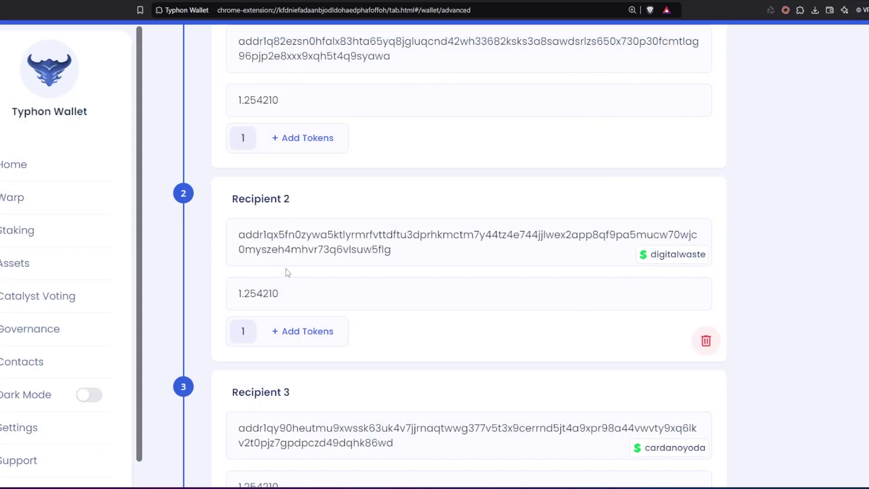
# Scroll through Recipients 2–20 down to the Send button to check each is filled
pyautogui.scroll(-2, 281, 190)
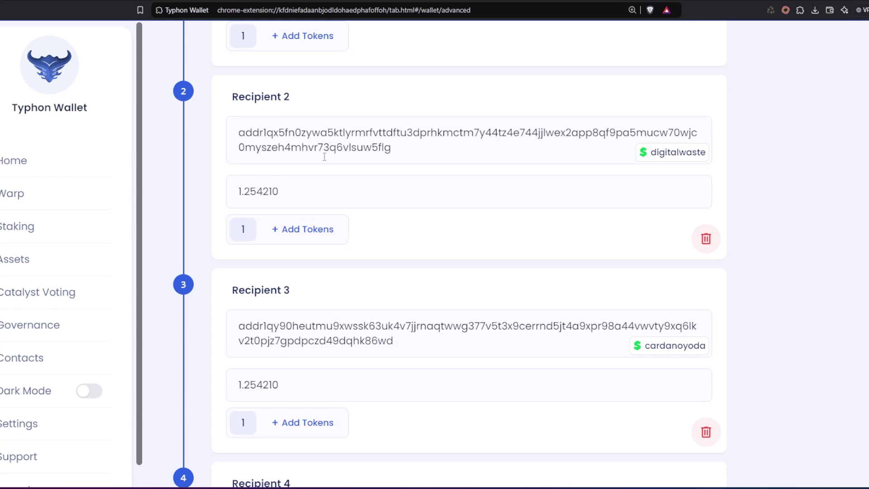
pyautogui.scroll(-3, 403, 155)
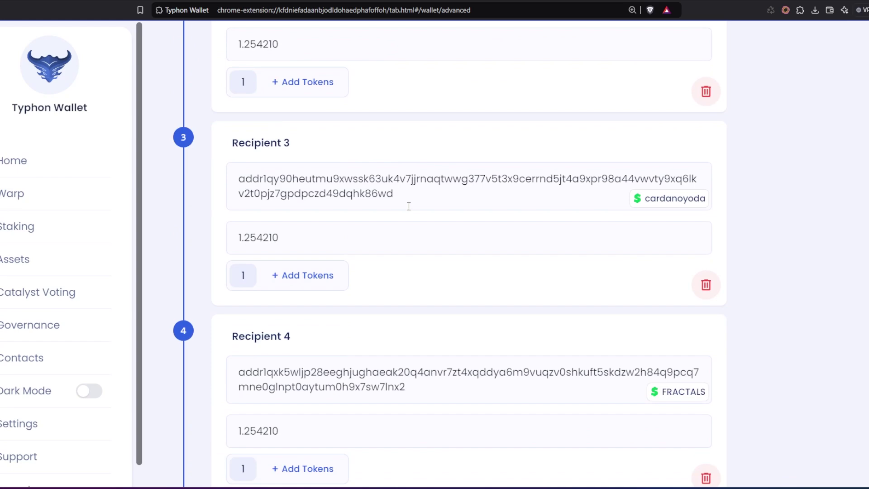
pyautogui.scroll(-15, 407, 208)
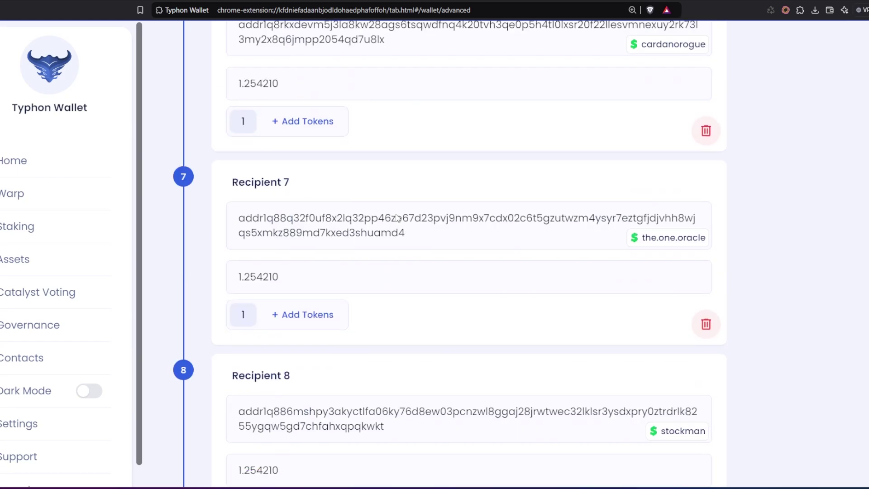
pyautogui.scroll(-10, 397, 218)
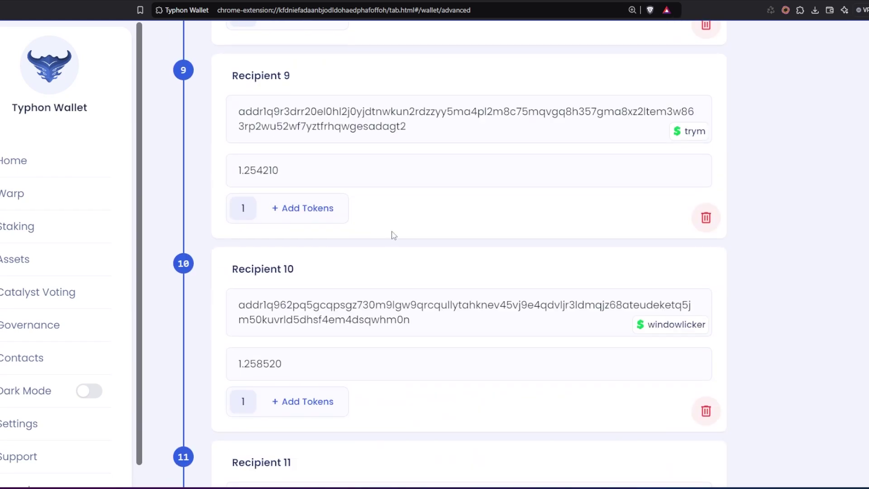
pyautogui.scroll(-2, 394, 235)
pyautogui.scroll(-20, 317, 202)
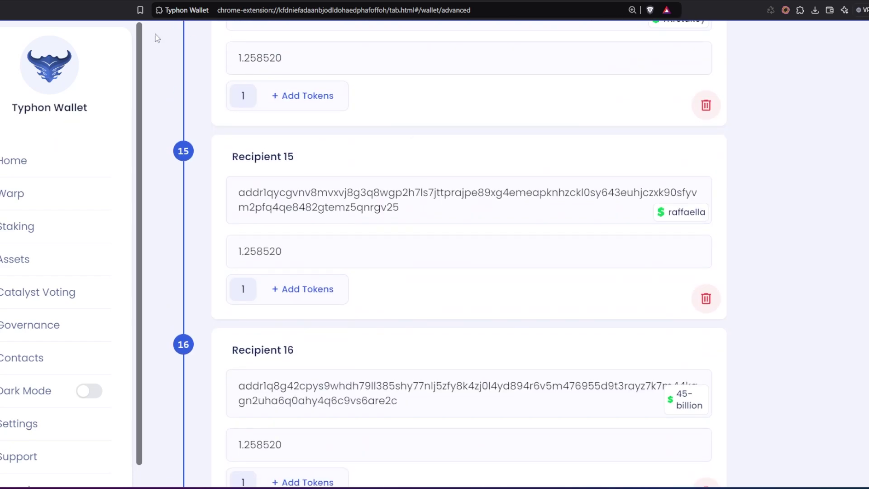
pyautogui.scroll(-7, 291, 221)
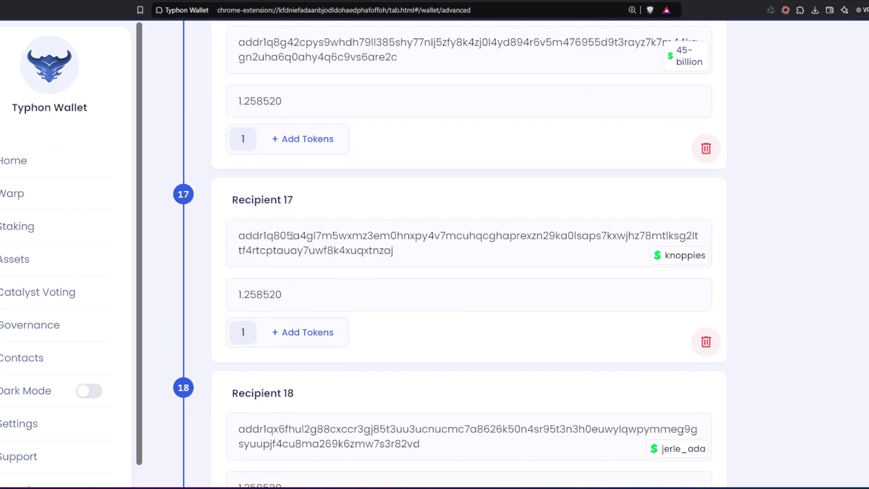
pyautogui.scroll(-14, 355, 297)
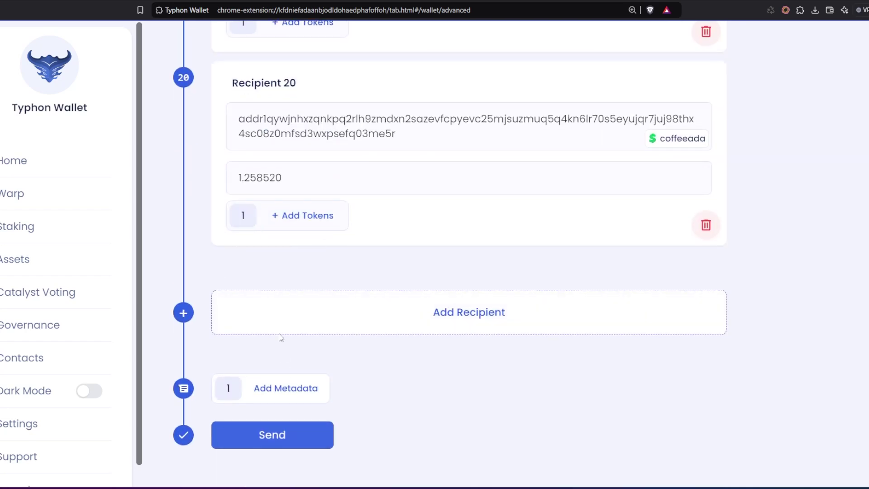
pyautogui.click(352, 0)
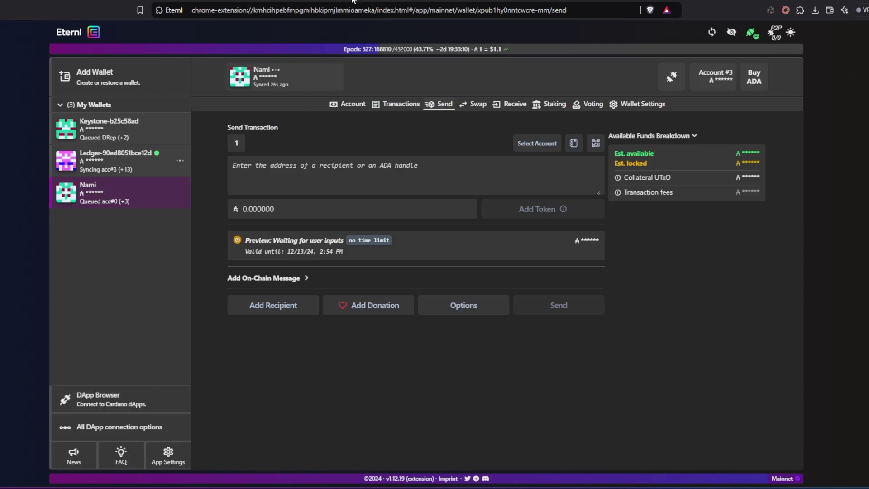
# In Eternl's send form, add second and third recipients and focus recipient 3's address
pyautogui.click(282, 0)
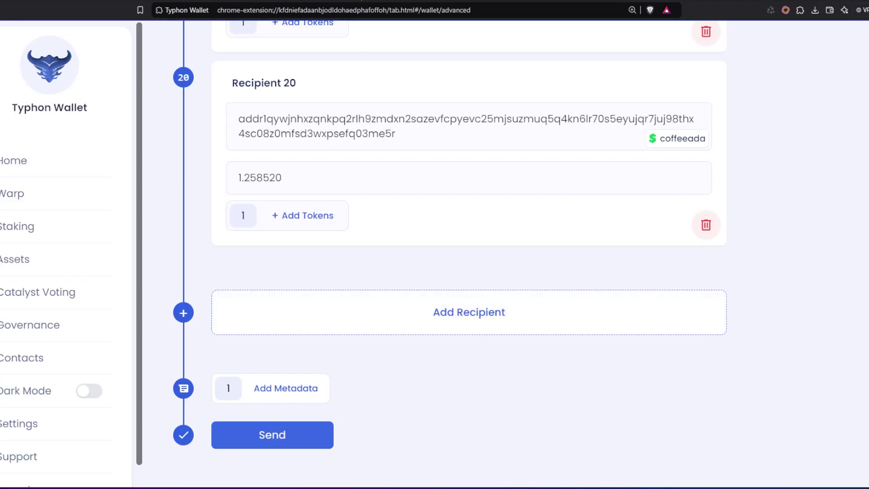
pyautogui.hotkey('ctrl', 'Tab')
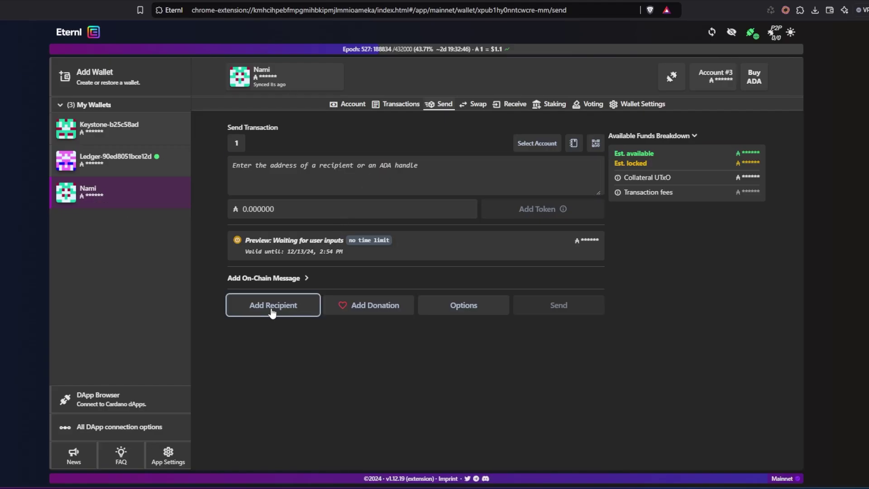
pyautogui.click(266, 177)
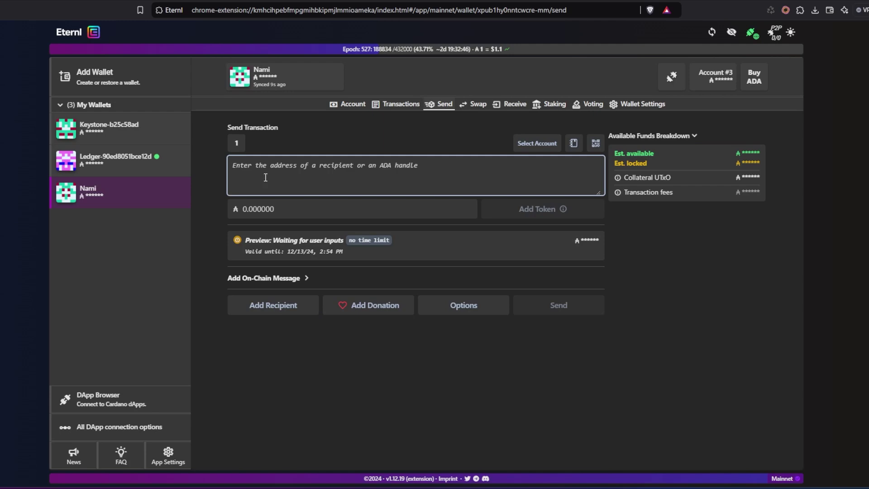
pyautogui.click(285, 308)
pyautogui.click(273, 400)
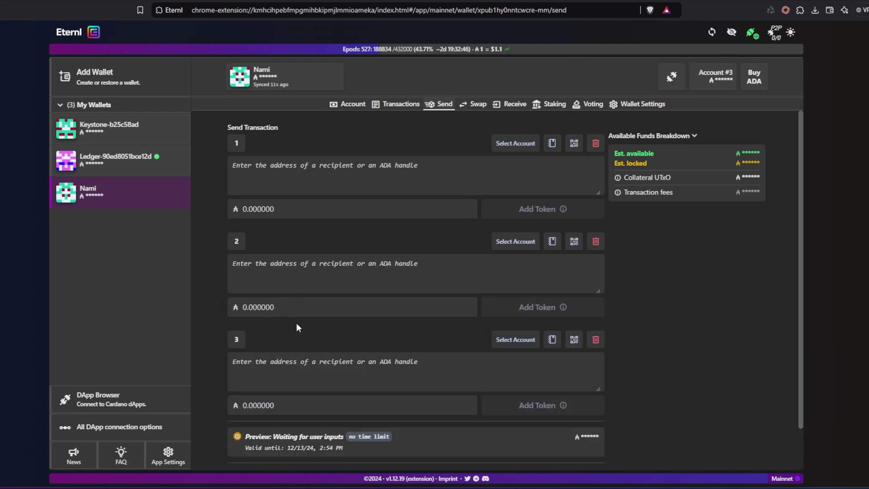
pyautogui.scroll(-1, 297, 326)
pyautogui.scroll(1, 320, 268)
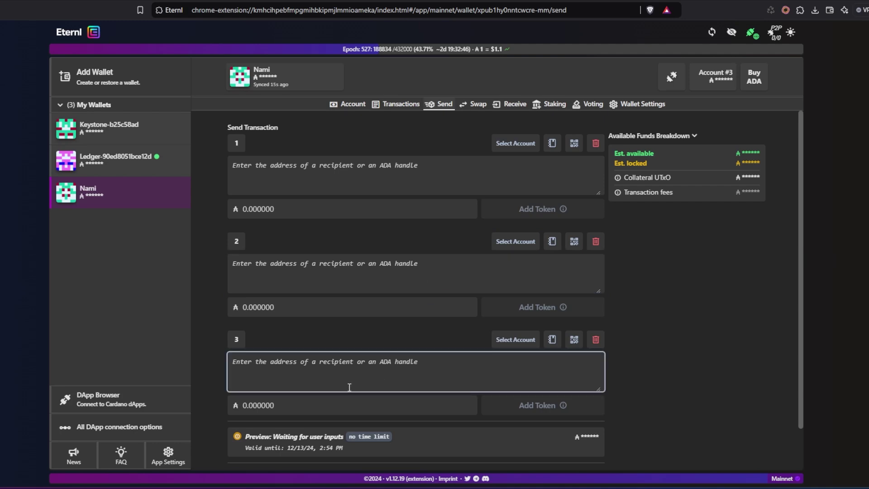
pyautogui.click(307, 369)
# Open Lace's Send form and add Bundle 2 and Bundle 3
pyautogui.click(427, 1)
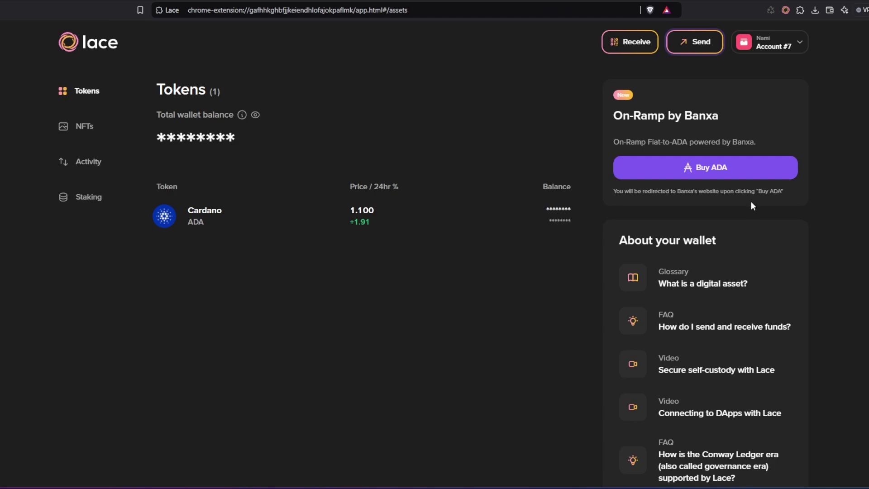
pyautogui.click(703, 40)
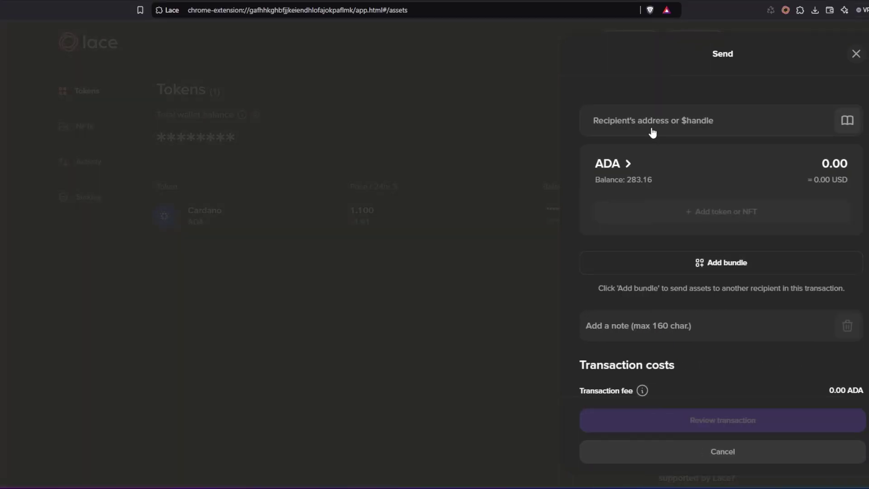
pyautogui.click(725, 270)
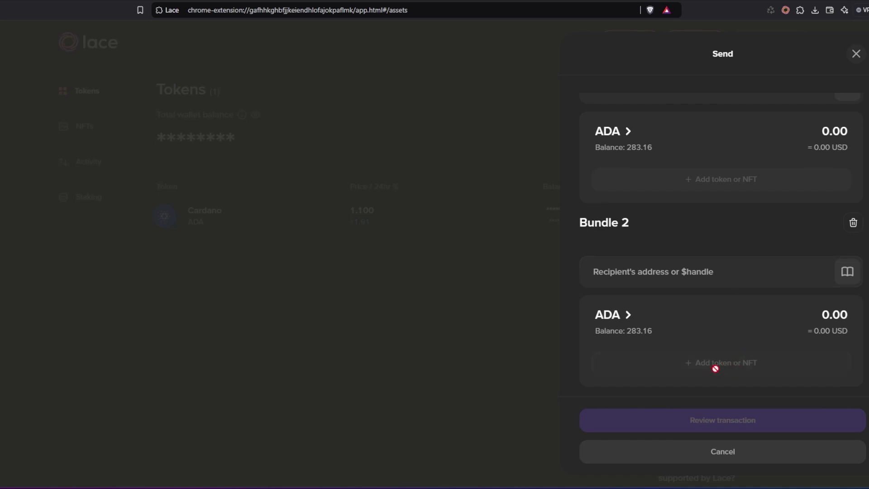
pyautogui.scroll(-4, 717, 373)
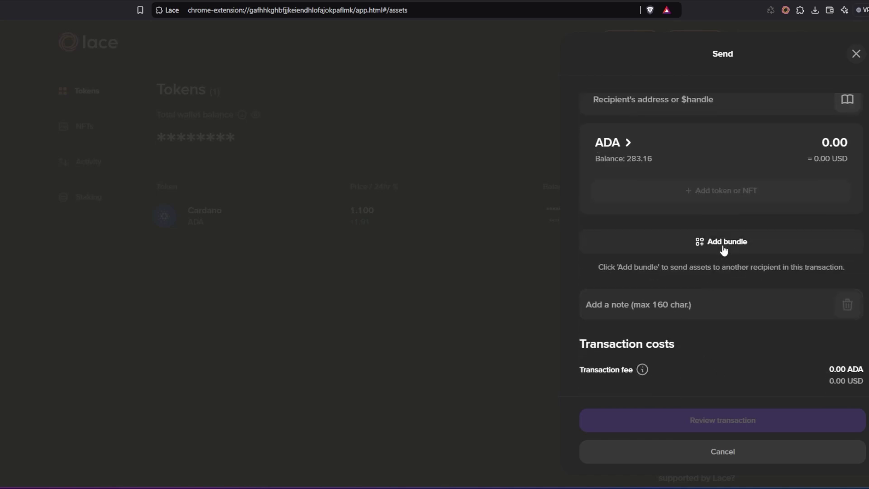
pyautogui.click(724, 249)
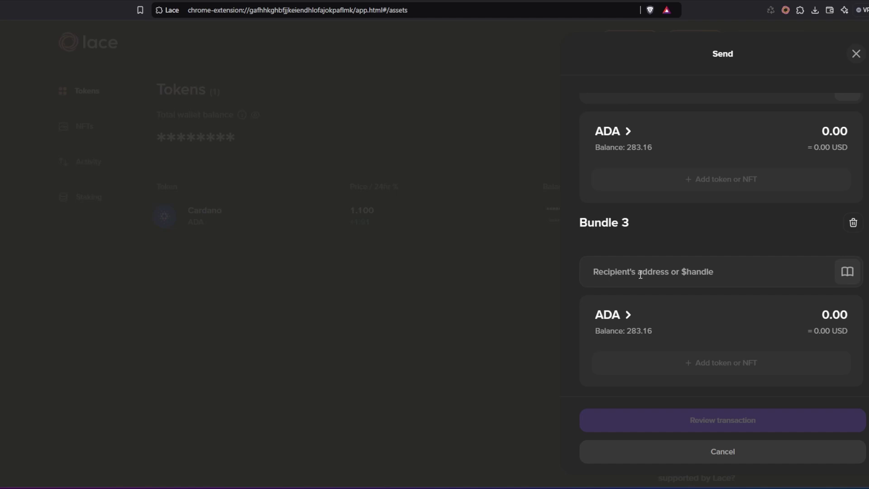
pyautogui.scroll(3, 708, 272)
pyautogui.scroll(2, 681, 146)
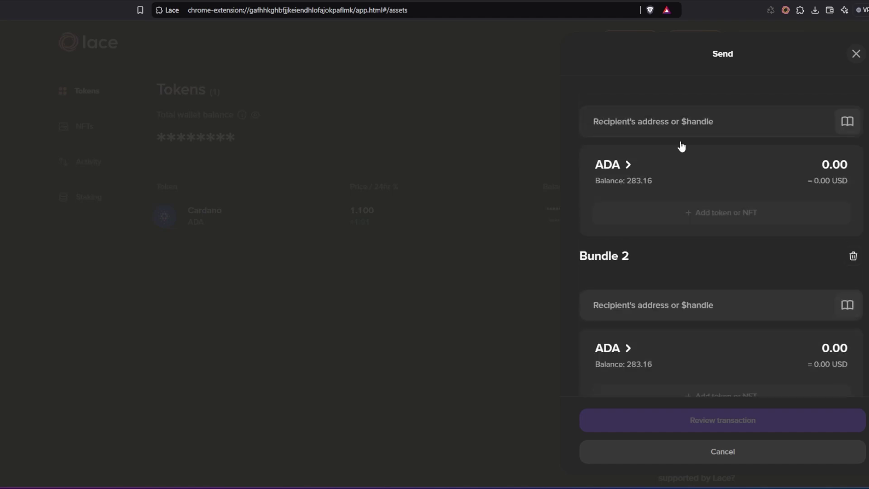
# Close Lace's Send drawer and review Typhon's totals: 25.413535 ADA plus 0.281925 ADA fees
pyautogui.click(506, 39)
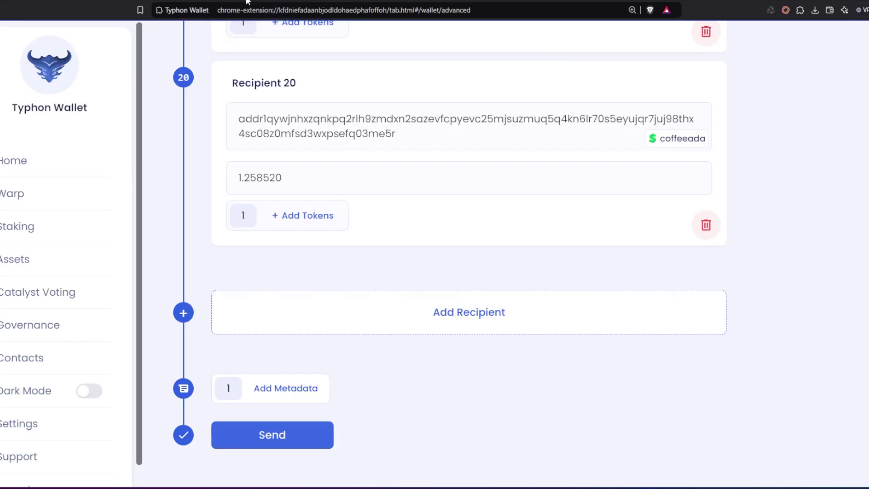
pyautogui.scroll(20, 349, 127)
pyautogui.scroll(-20, 347, 141)
pyautogui.click(293, 436)
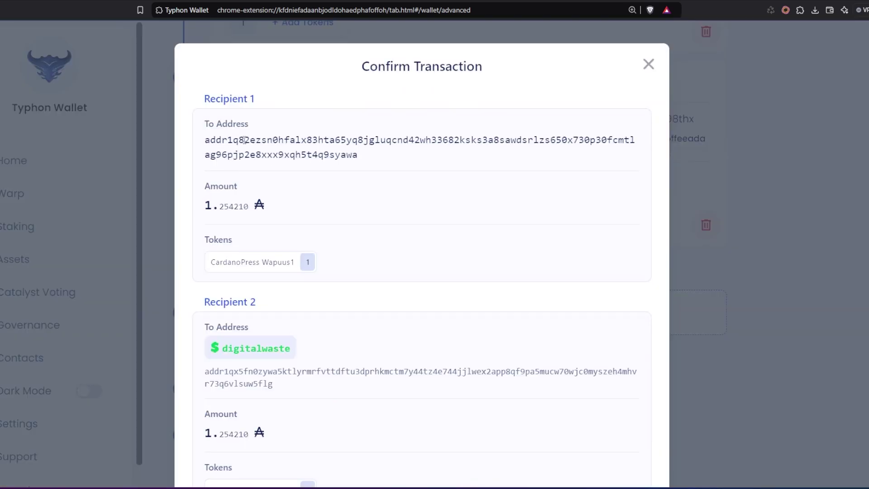
pyautogui.scroll(-20, 294, 211)
pyautogui.scroll(-20, 294, 211)
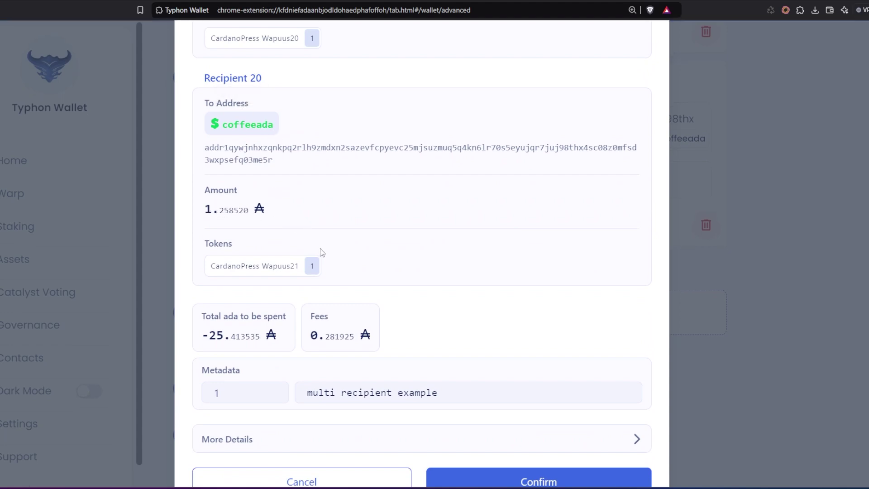
pyautogui.scroll(-1, 322, 252)
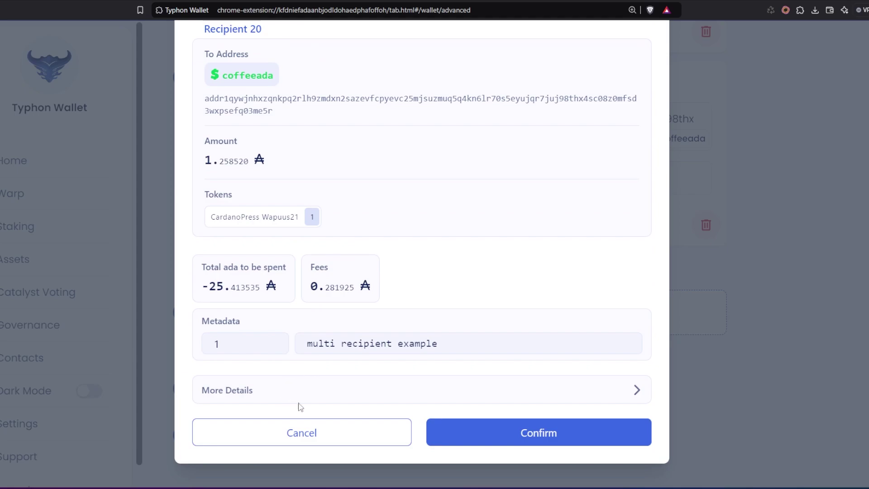
# Confirm the transaction, sign it with the spending password, and dismiss the notice
pyautogui.click(530, 445)
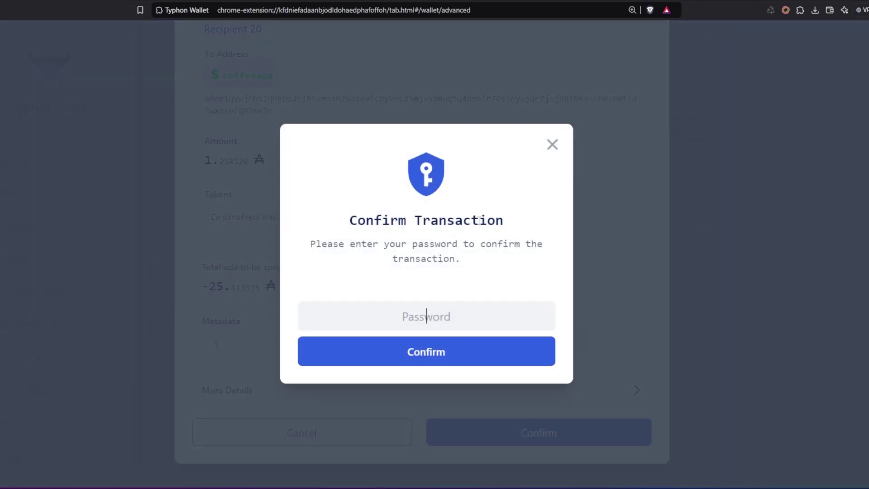
pyautogui.hotkey('ctrl', 'v')
pyautogui.press('Return')
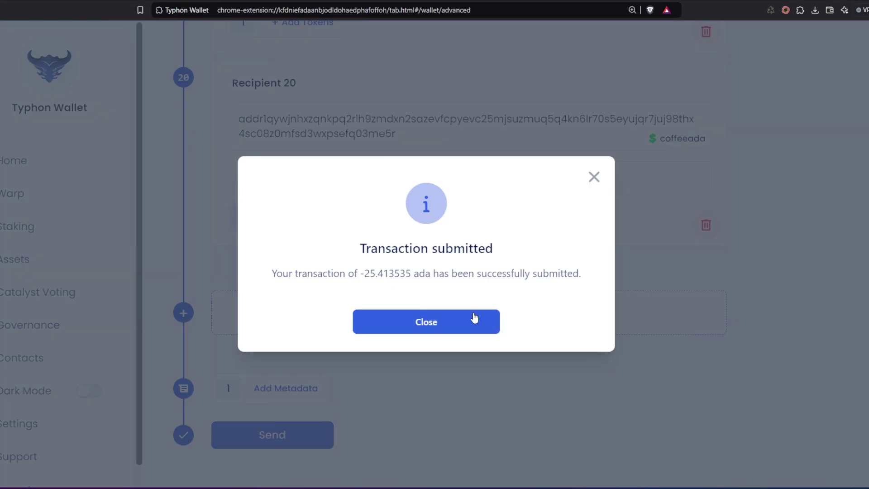
pyautogui.click(459, 327)
# Return to the wallet home and find the transaction pending in Recent Transactions
pyautogui.scroll(3, 290, 262)
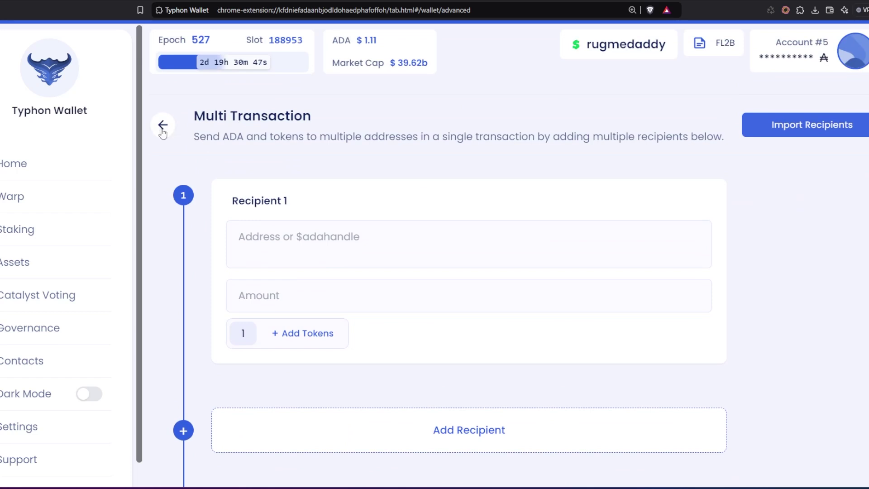
pyautogui.click(163, 126)
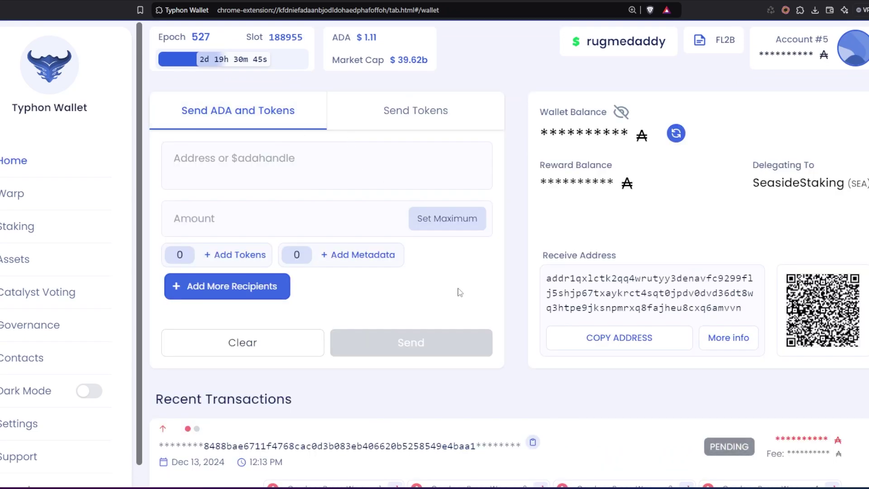
pyautogui.scroll(-3, 460, 292)
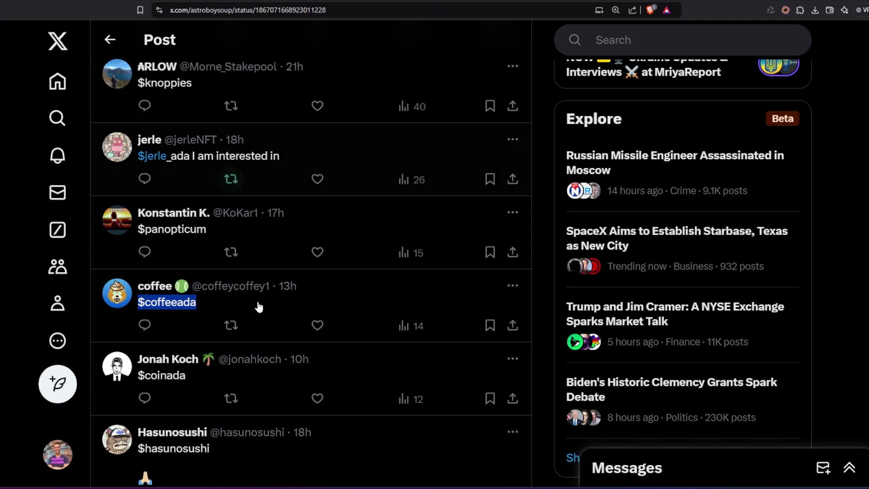
# Scroll the giveaway replies and select the replier's $ handle in their reply
pyautogui.scroll(15, 253, 271)
pyautogui.scroll(-10, 252, 250)
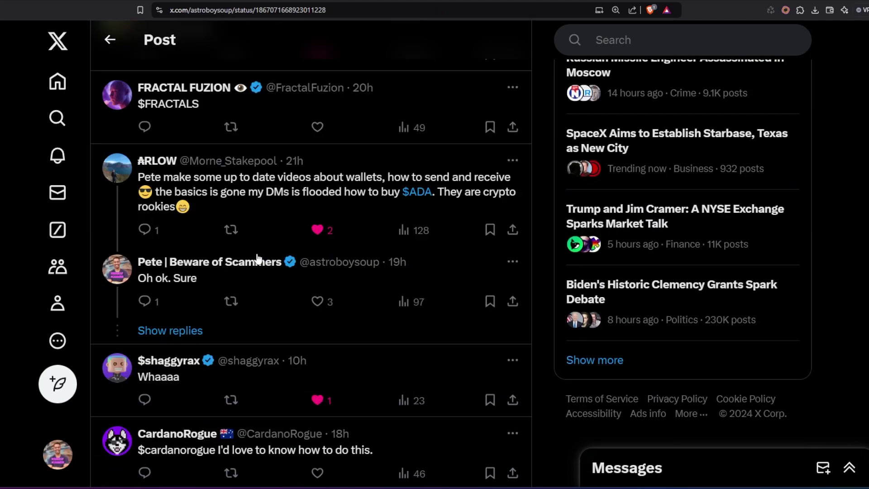
pyautogui.scroll(-2, 257, 258)
pyautogui.scroll(2, 254, 272)
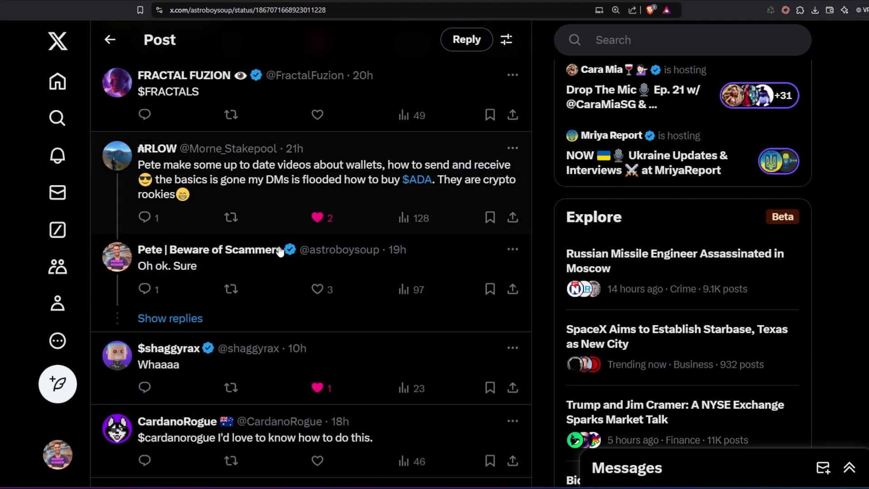
pyautogui.scroll(-5, 280, 250)
pyautogui.scroll(2, 277, 246)
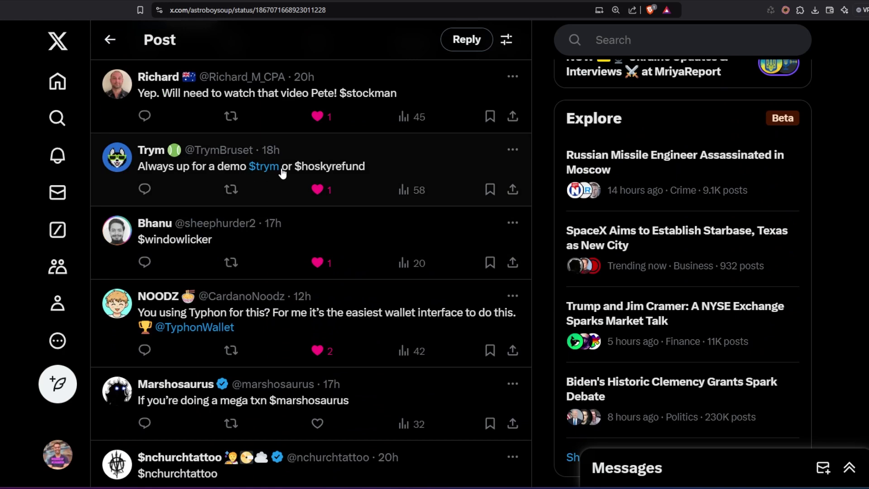
pyautogui.moveTo(282, 169); pyautogui.dragTo(251, 172)
pyautogui.hotkey('ctrl', 'c')
# Load the copied handle's wallet on pool.pm in a new tab and review its 17 tokens and 72 NFTs
pyautogui.hotkey('ctrl', 't')
pyautogui.write('poool')
pyautogui.press('BackSpace')
pyautogui.press('BackSpace')
pyautogui.write('l.')
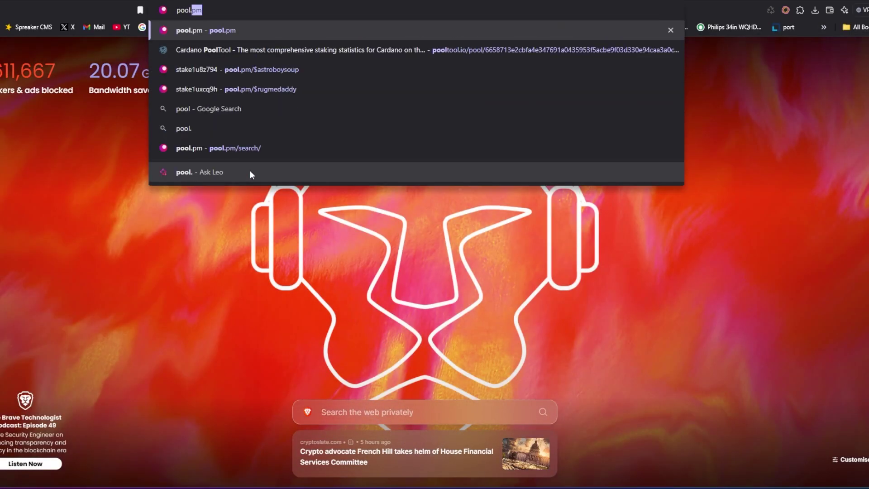
pyautogui.write('pm/')
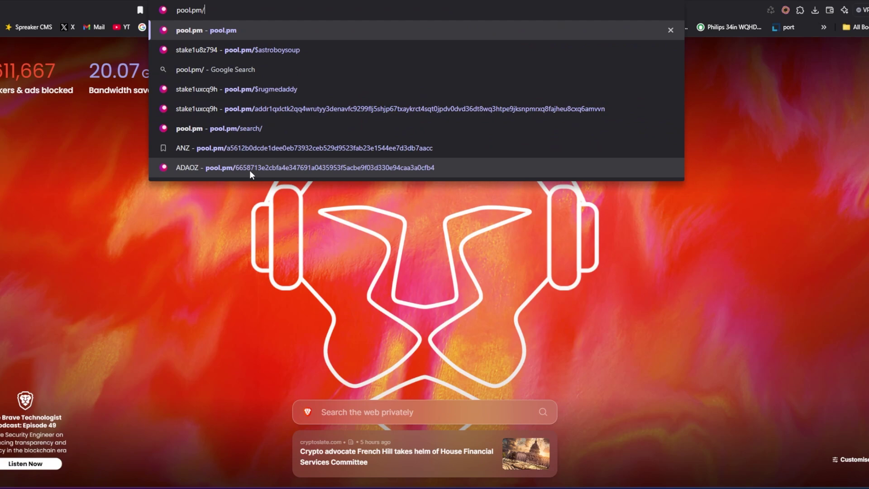
pyautogui.hotkey('ctrl', 'v')
pyautogui.press('Return')
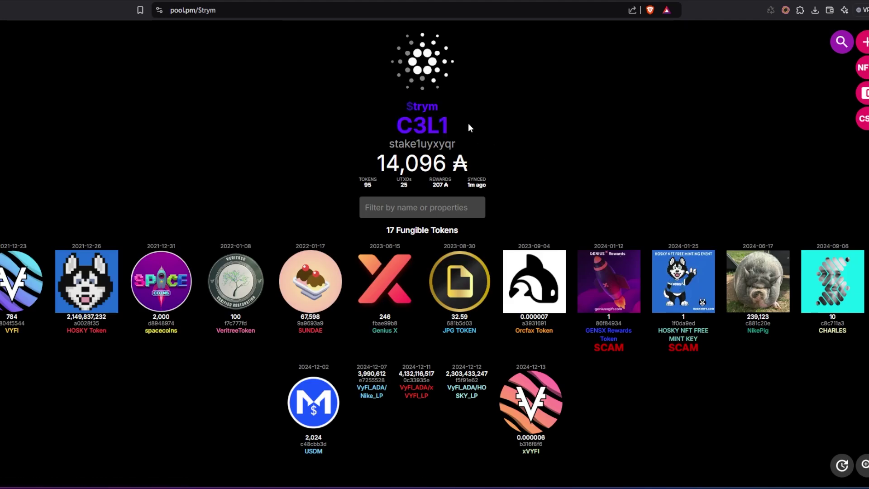
pyautogui.scroll(-8, 499, 137)
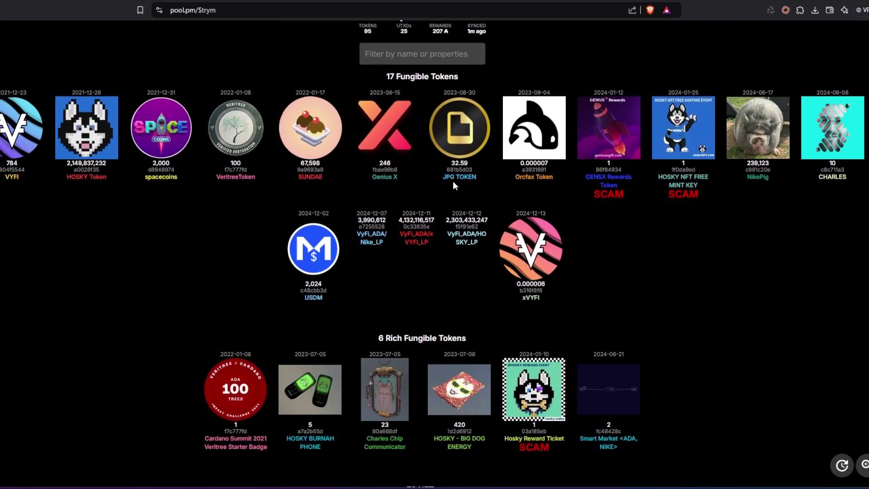
pyautogui.scroll(-1, 459, 214)
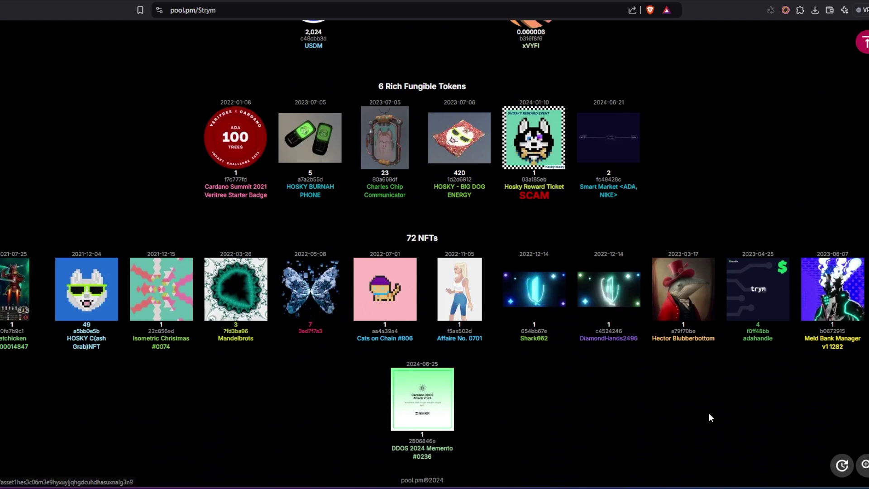
pyautogui.scroll(5, 365, 240)
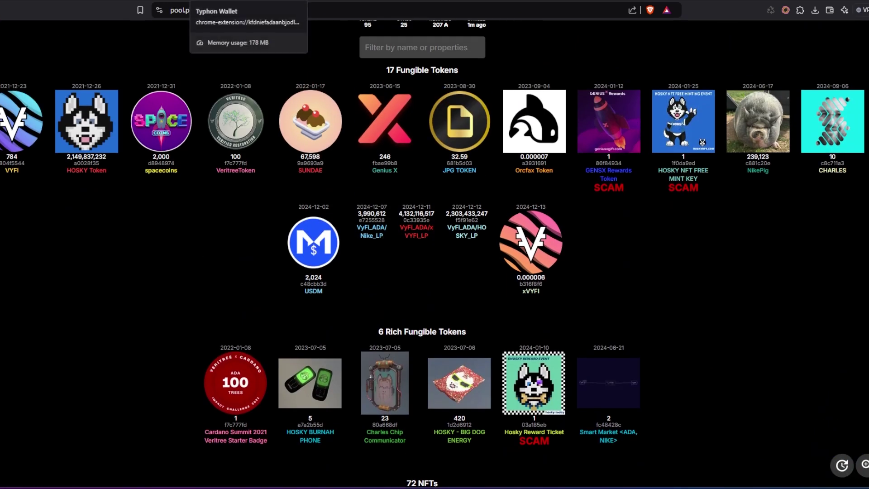
# Copy the pending Wapuus transaction's hash from Typhon and scroll through its recipient details
pyautogui.click(212, 0)
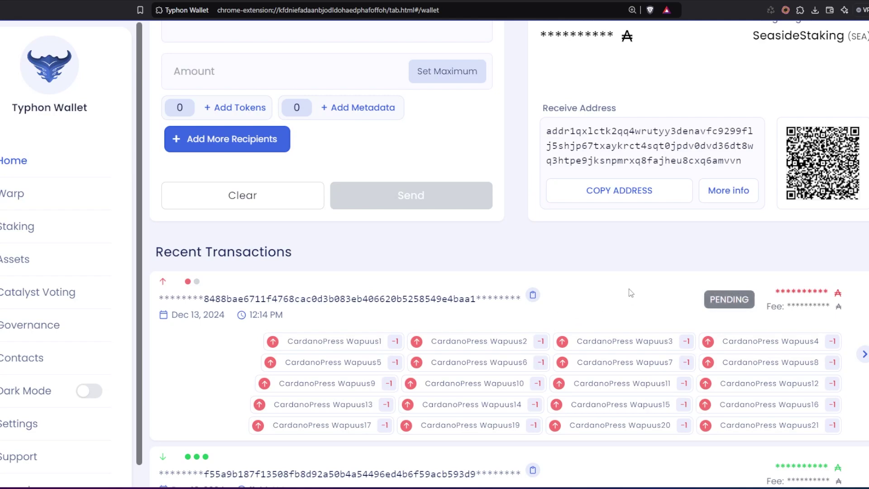
pyautogui.click(533, 295)
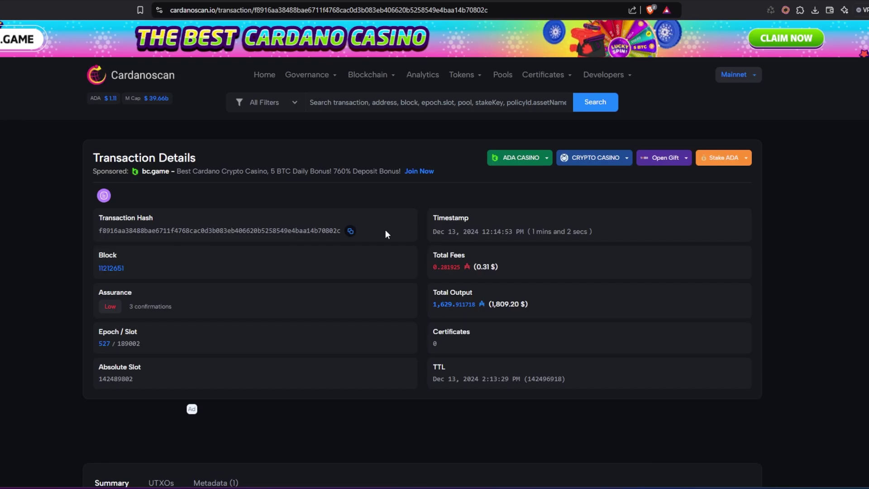
pyautogui.scroll(-7, 170, 310)
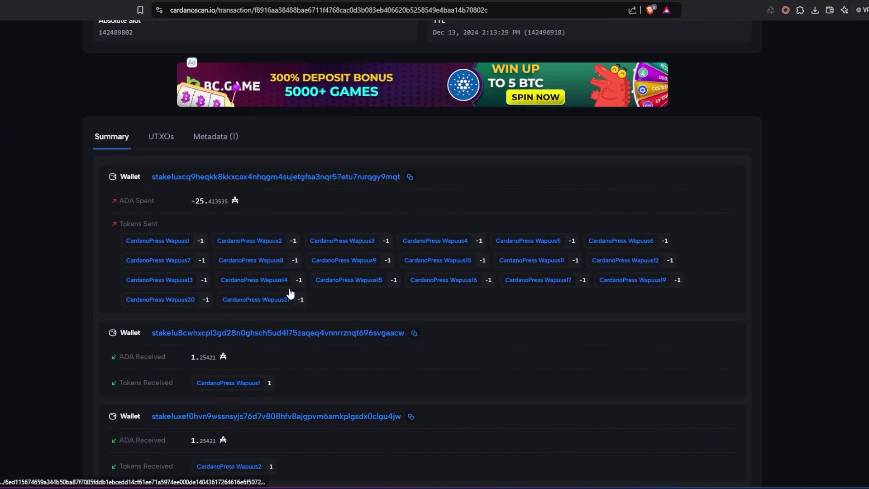
pyautogui.scroll(-14, 294, 298)
pyautogui.scroll(-20, 301, 307)
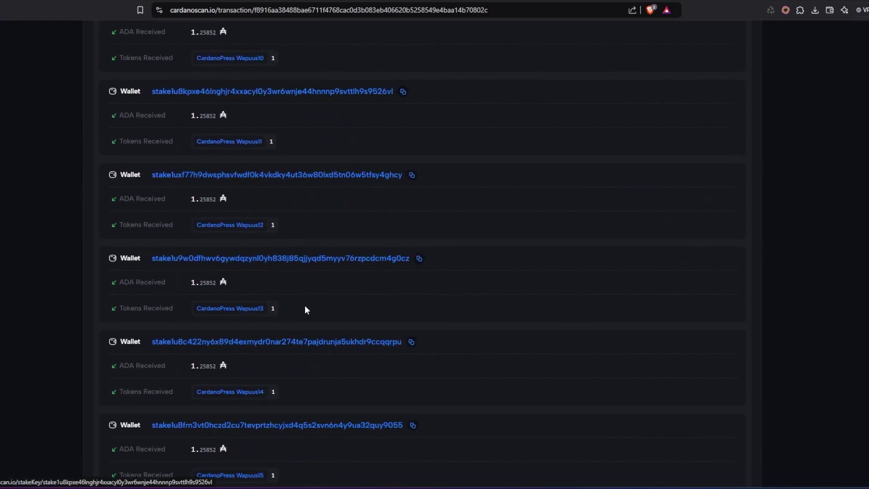
pyautogui.scroll(20, 316, 318)
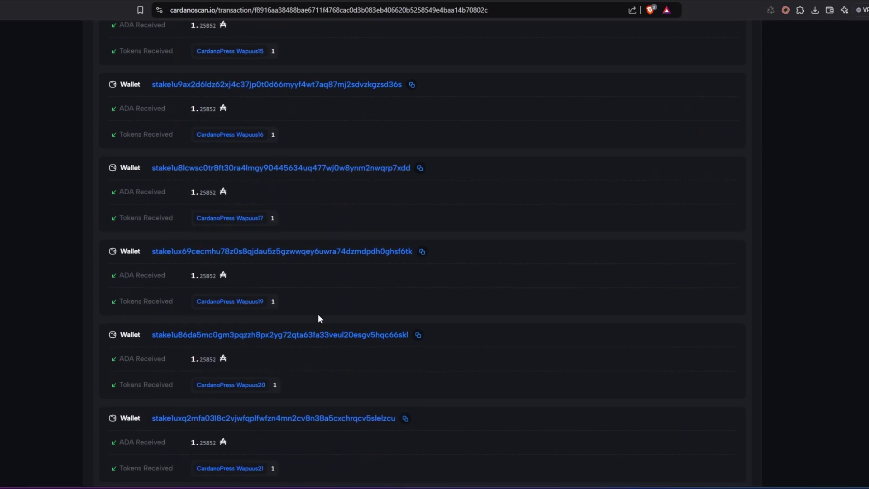
pyautogui.scroll(16, 329, 317)
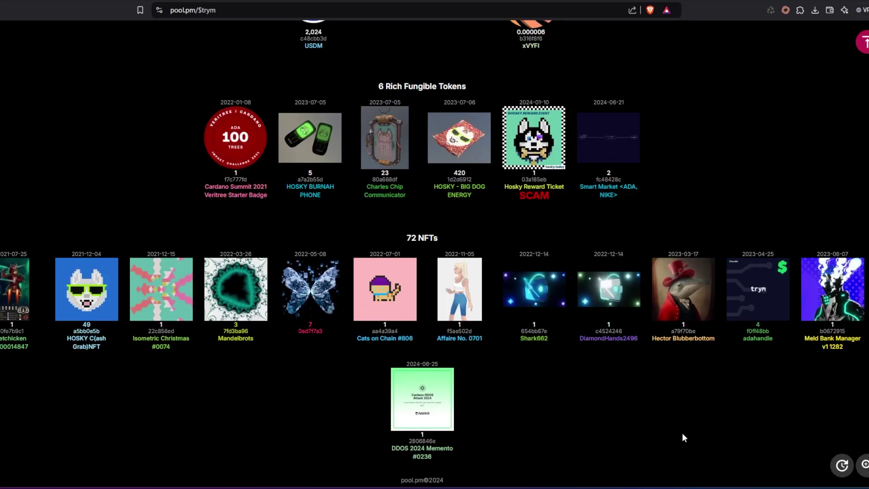
# Reload the handle's pool.pm wallet and open the newly received CardanoPress Wapuus #9 NFT
pyautogui.press('F5')
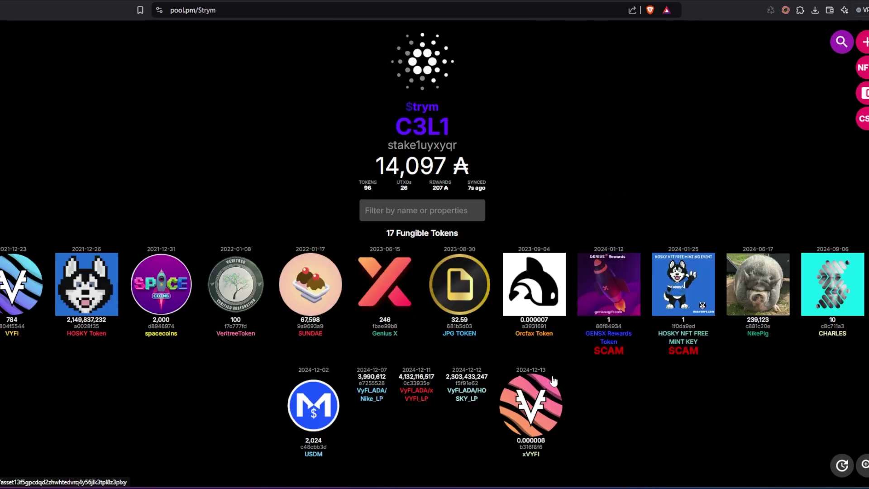
pyautogui.scroll(-9, 548, 428)
pyautogui.click(482, 426)
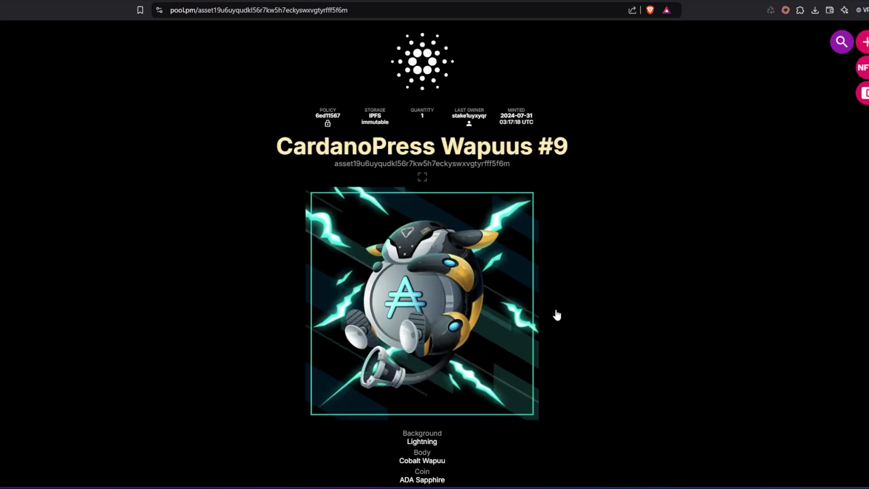
pyautogui.scroll(-3, 333, 254)
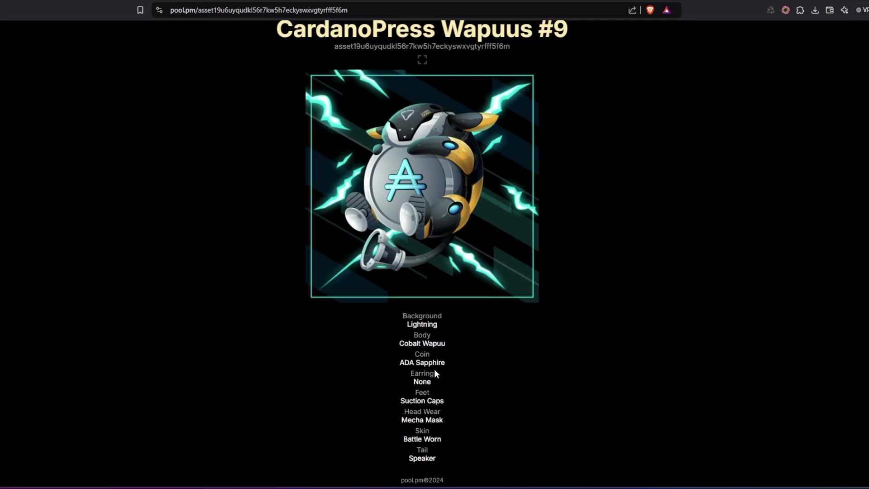
pyautogui.scroll(3, 426, 332)
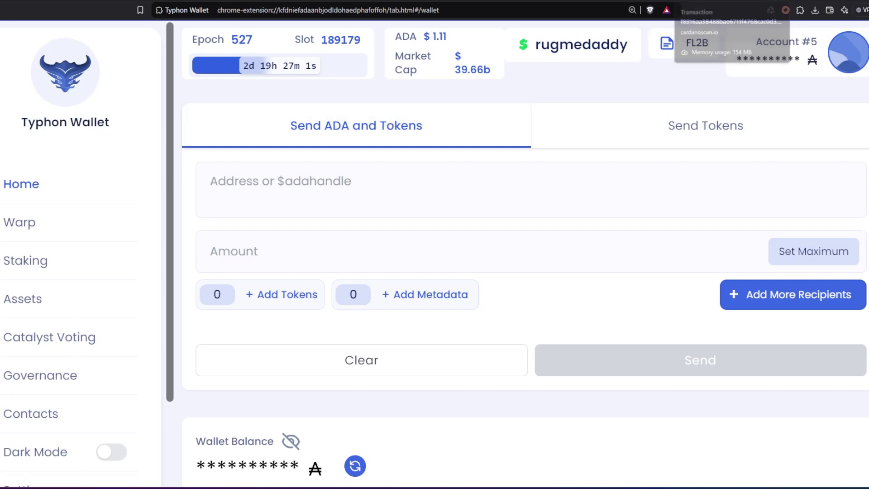
# Go to the CardanoPress website by entering 'cardanop' in the address bar
pyautogui.click(570, 24)
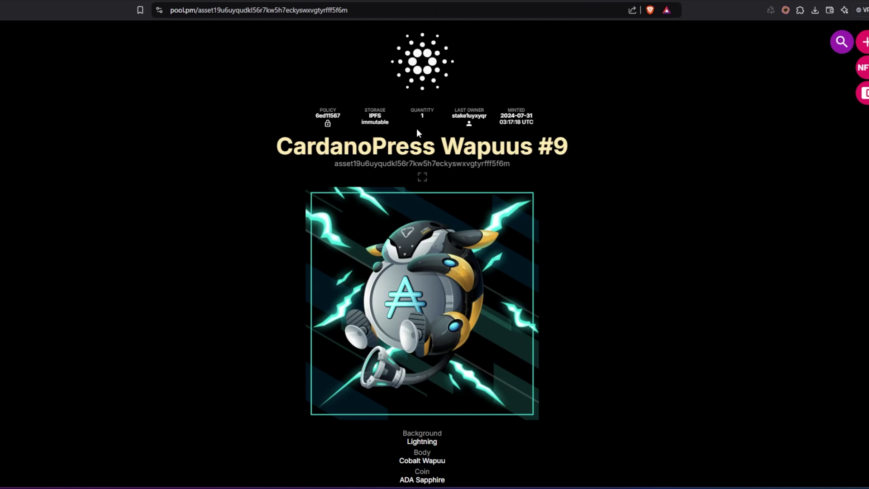
pyautogui.click(378, 6)
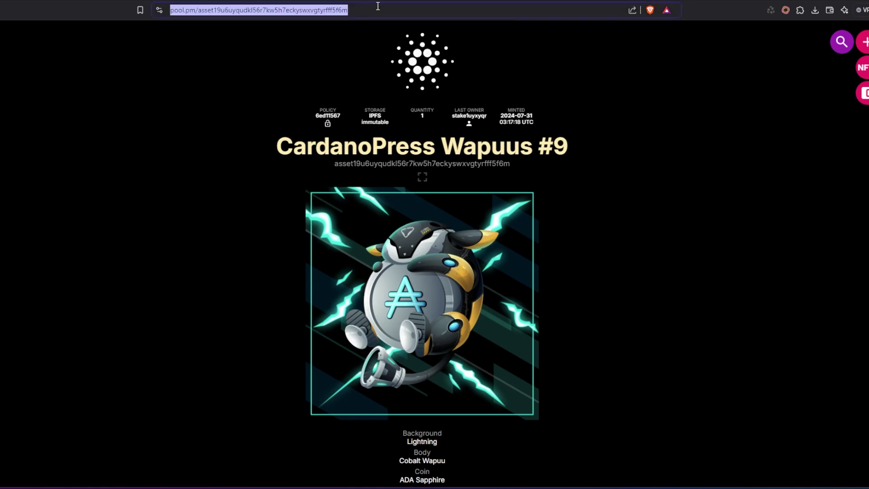
pyautogui.write('cardanop')
pyautogui.press('Return')
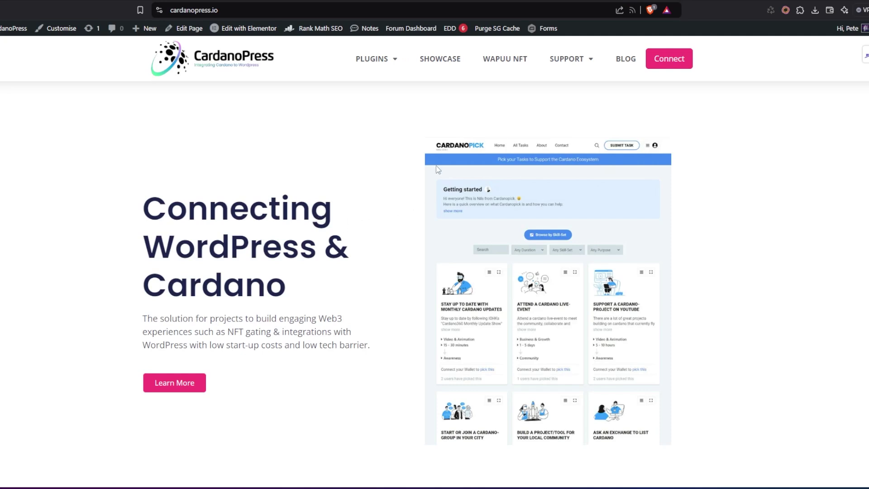
pyautogui.moveTo(383, 77)
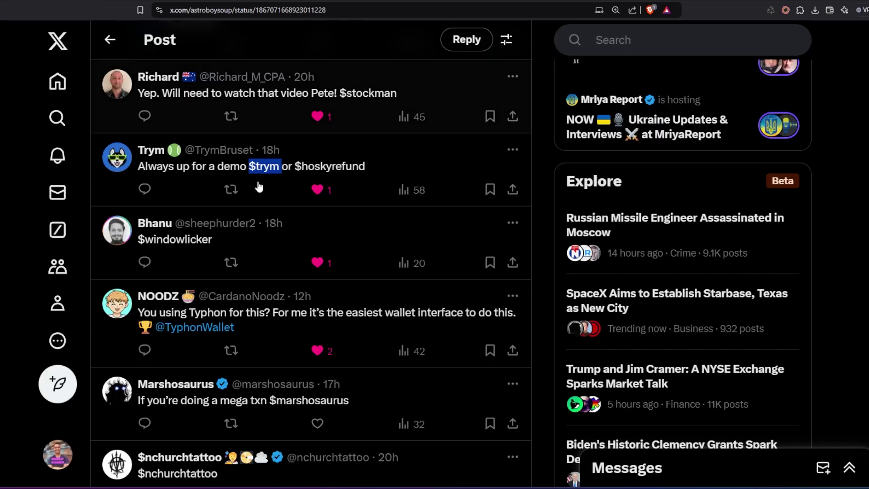
# Scroll up the X thread to the giveaway post with 3,871 views and 40 replies
pyautogui.scroll(10, 288, 219)
pyautogui.scroll(8, 288, 219)
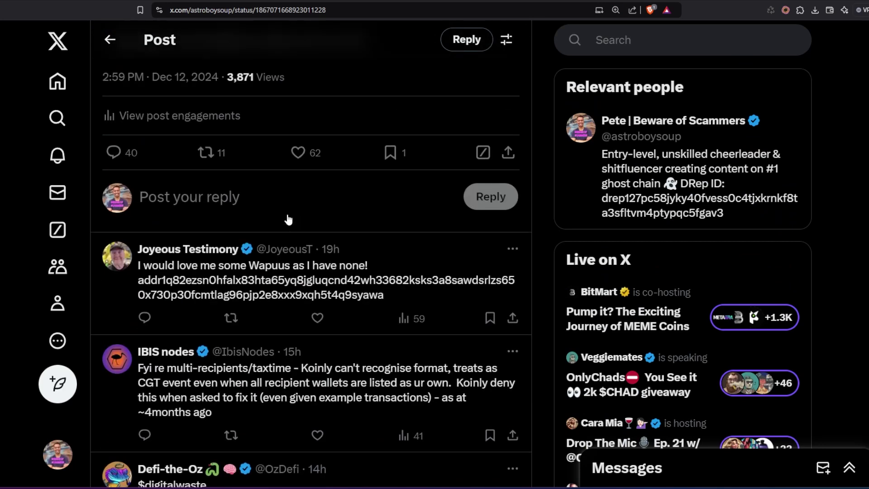